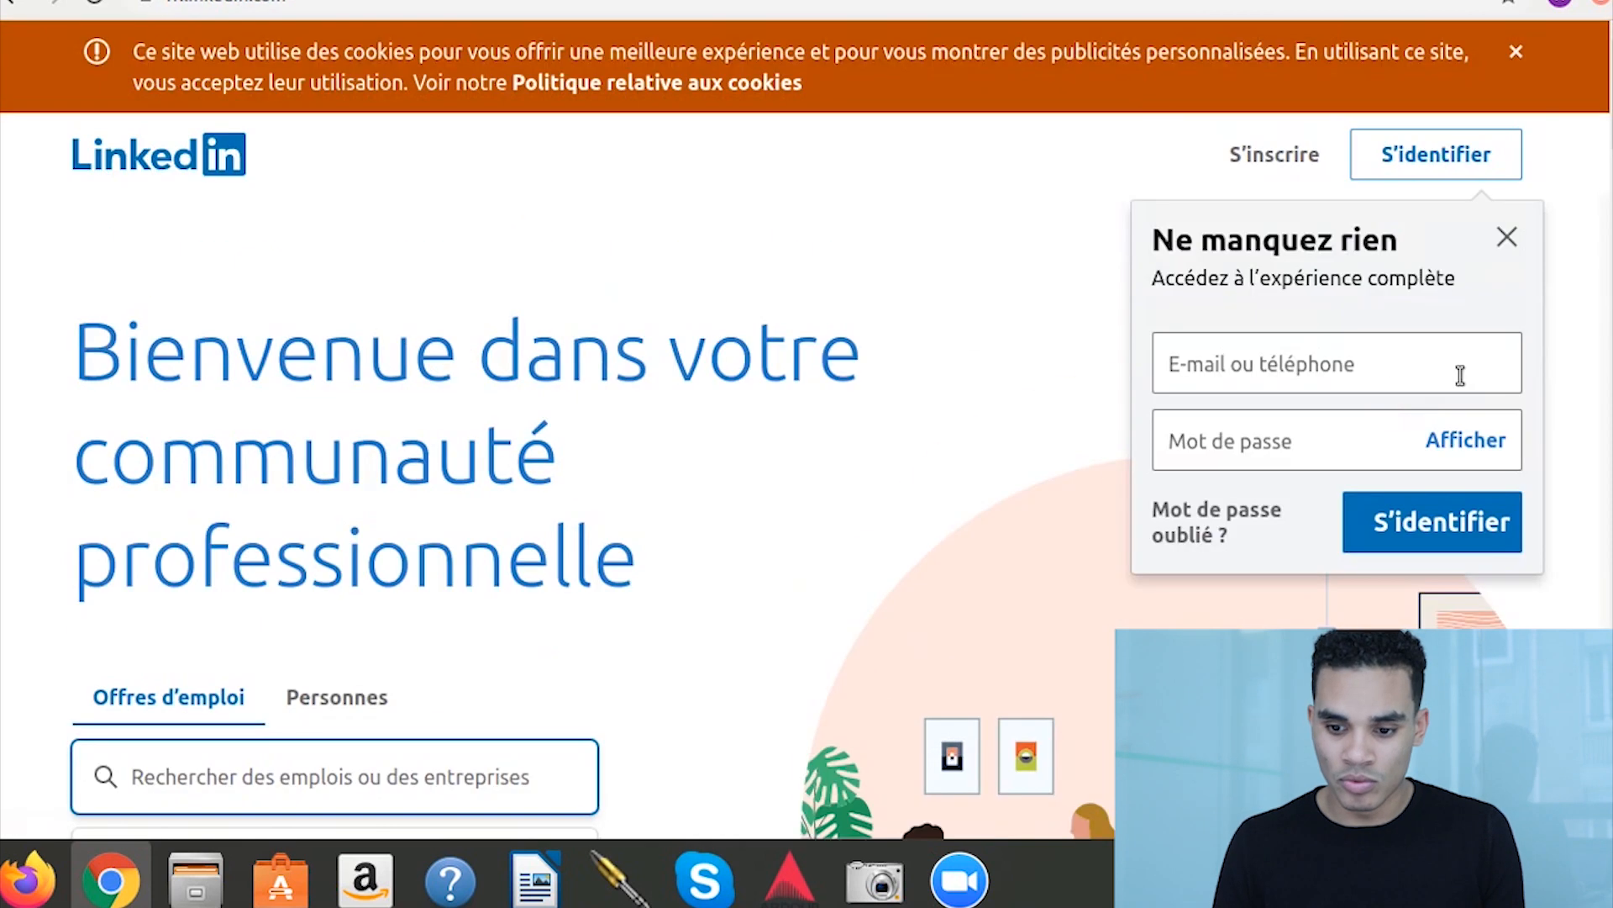
# Open the LinkedIn registration form for a new account
pyautogui.scroll(-8, 1083, 464)
pyautogui.scroll(8, 503, 479)
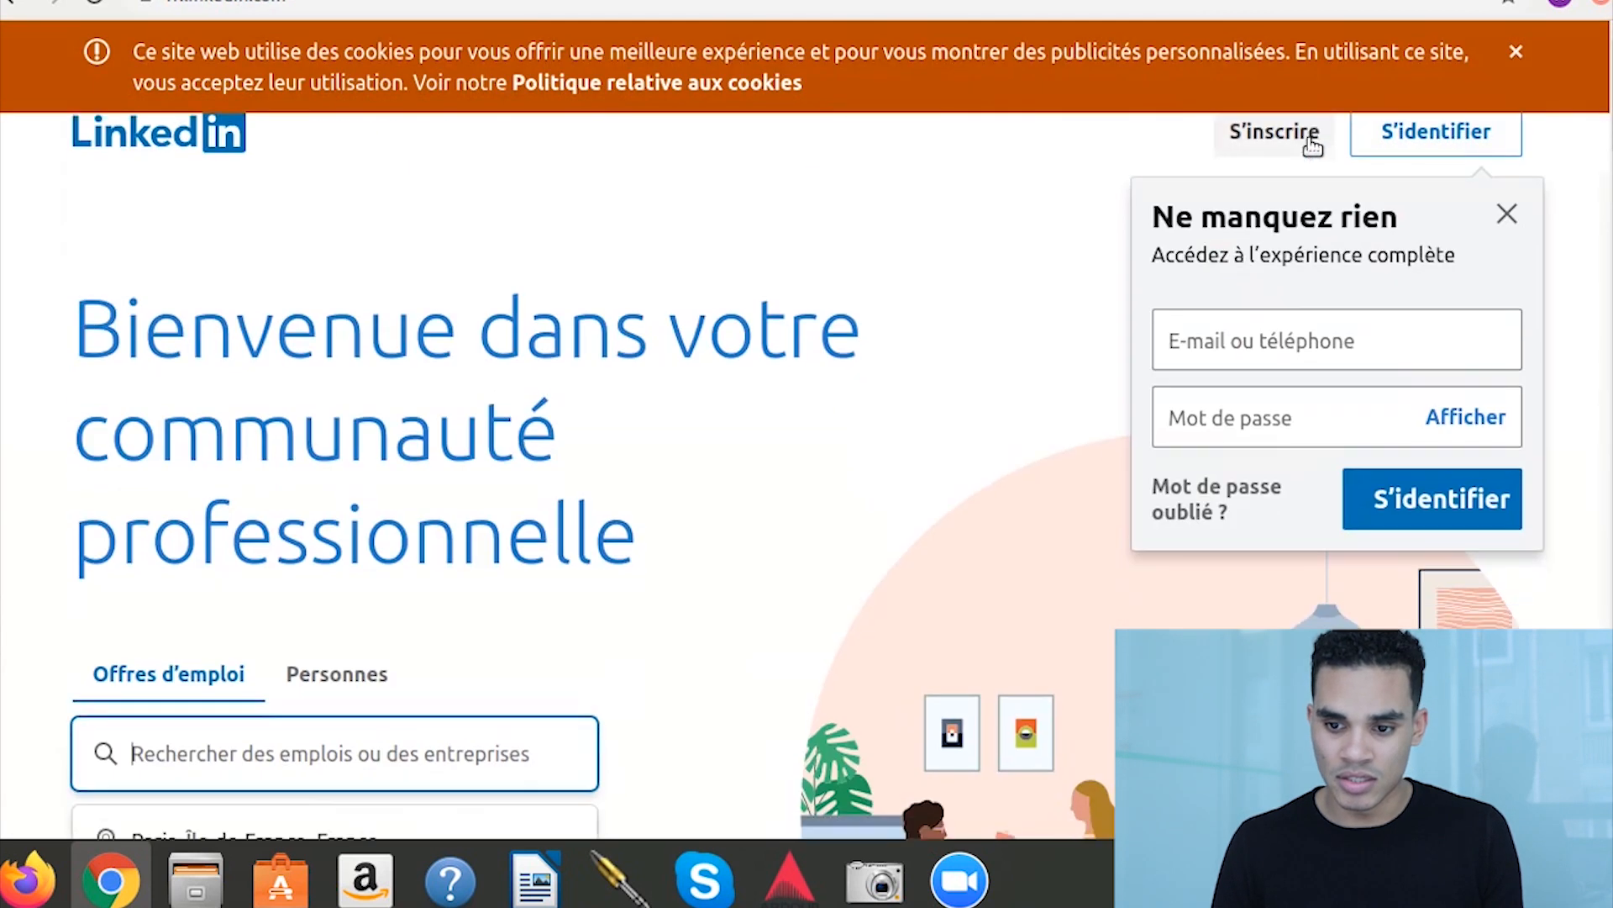
pyautogui.click(1273, 154)
pyautogui.click(761, 307)
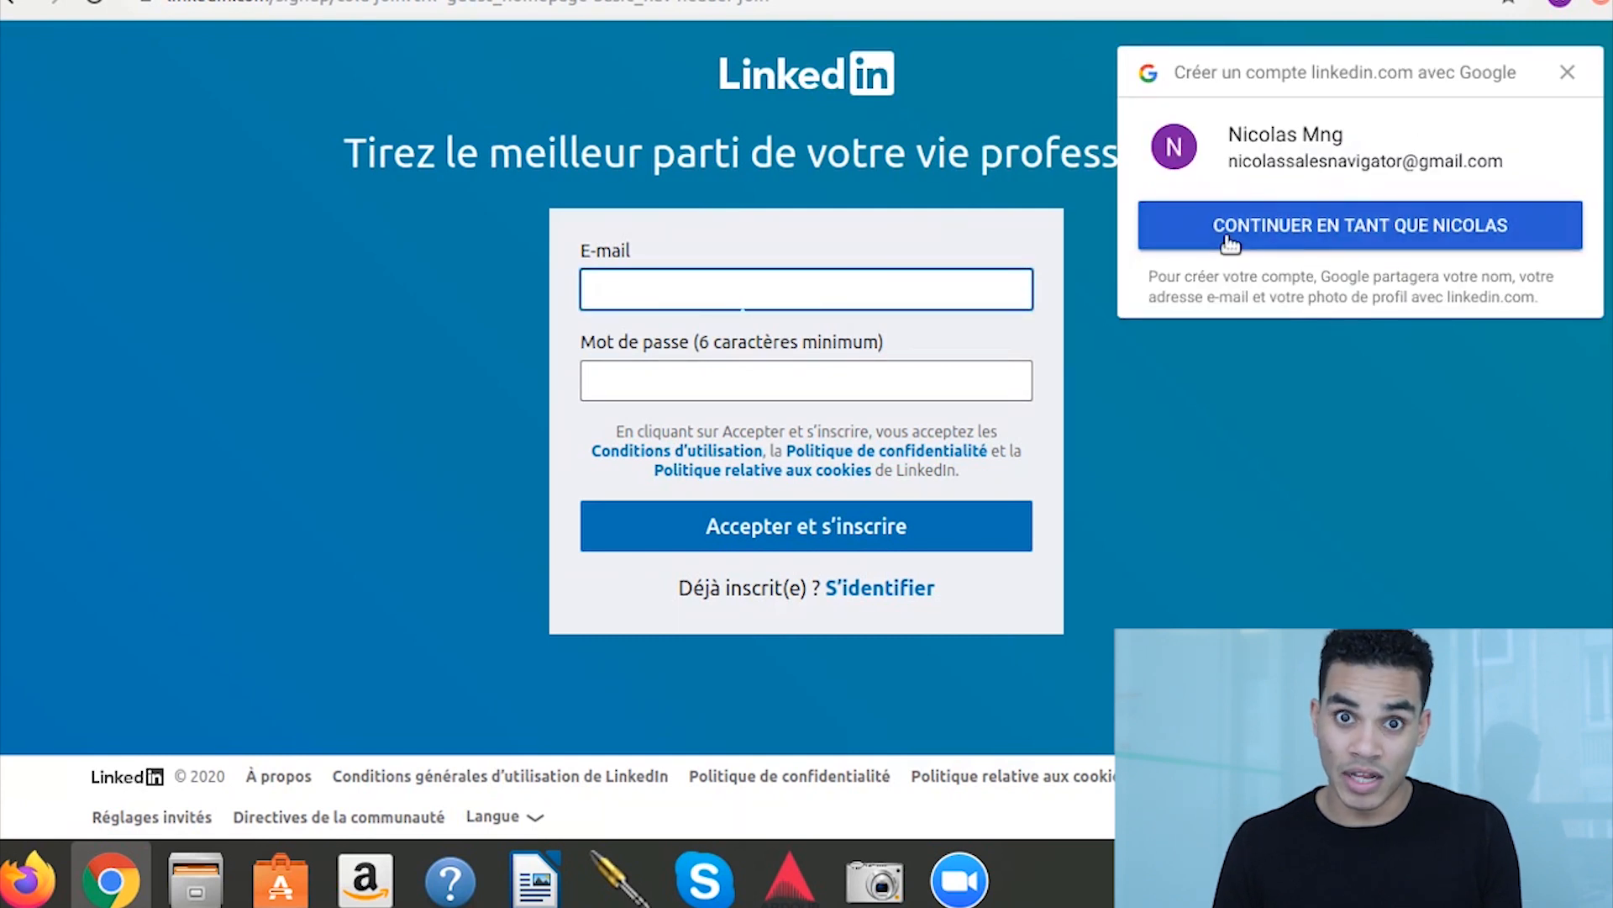
# Register with the suggested Google account, enter the account password and update the password saved in the browser
pyautogui.click(1261, 210)
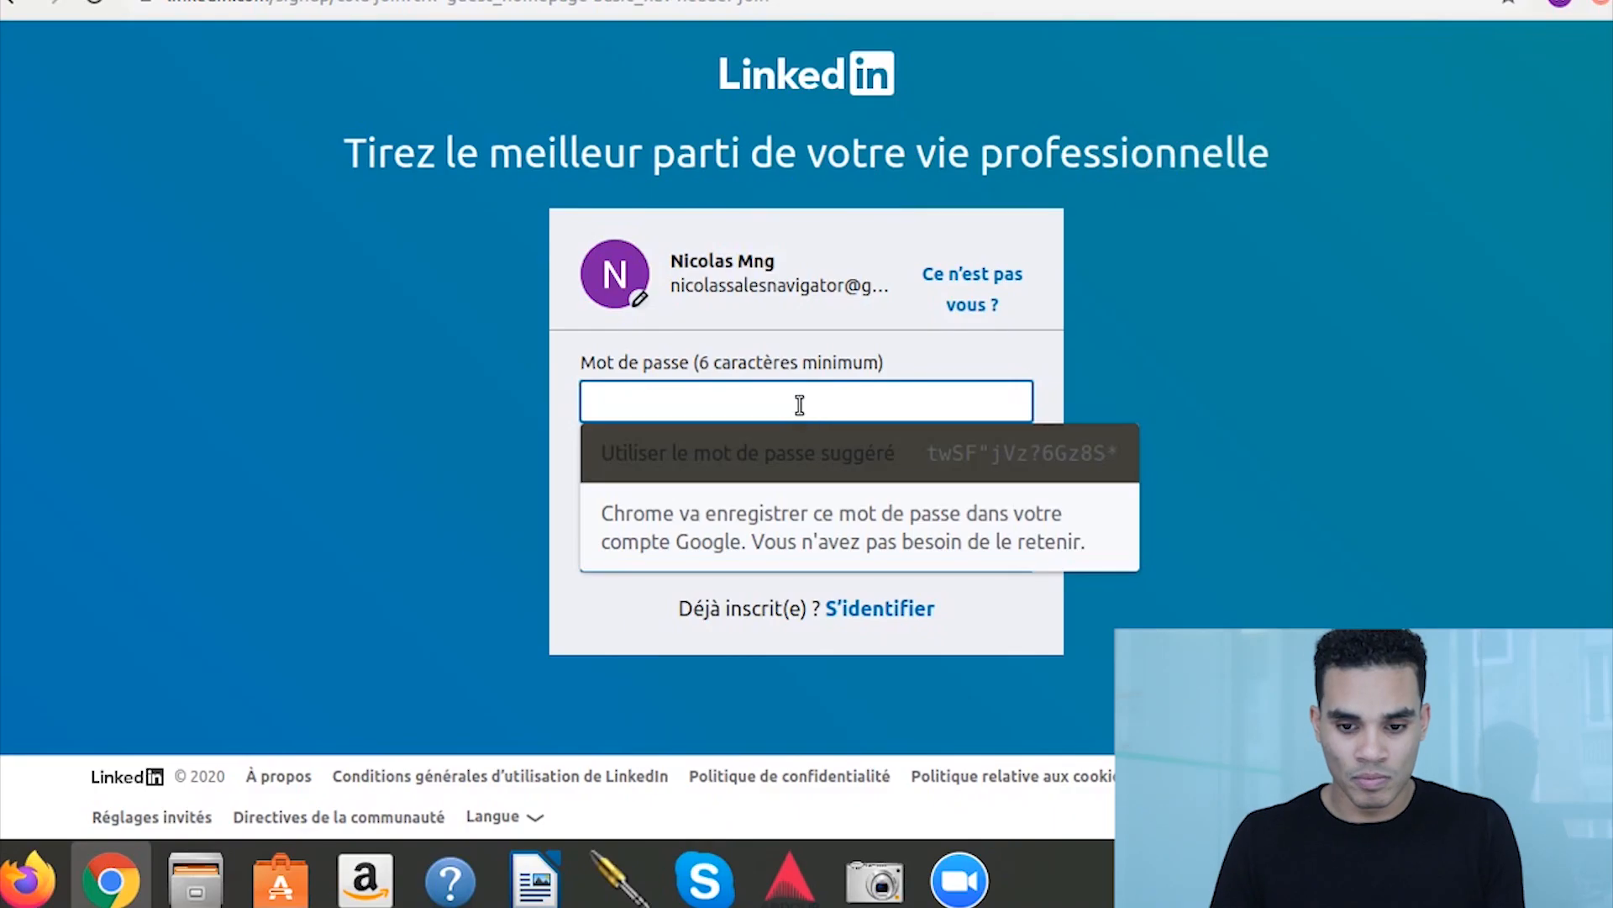
pyautogui.write('•••••••••')
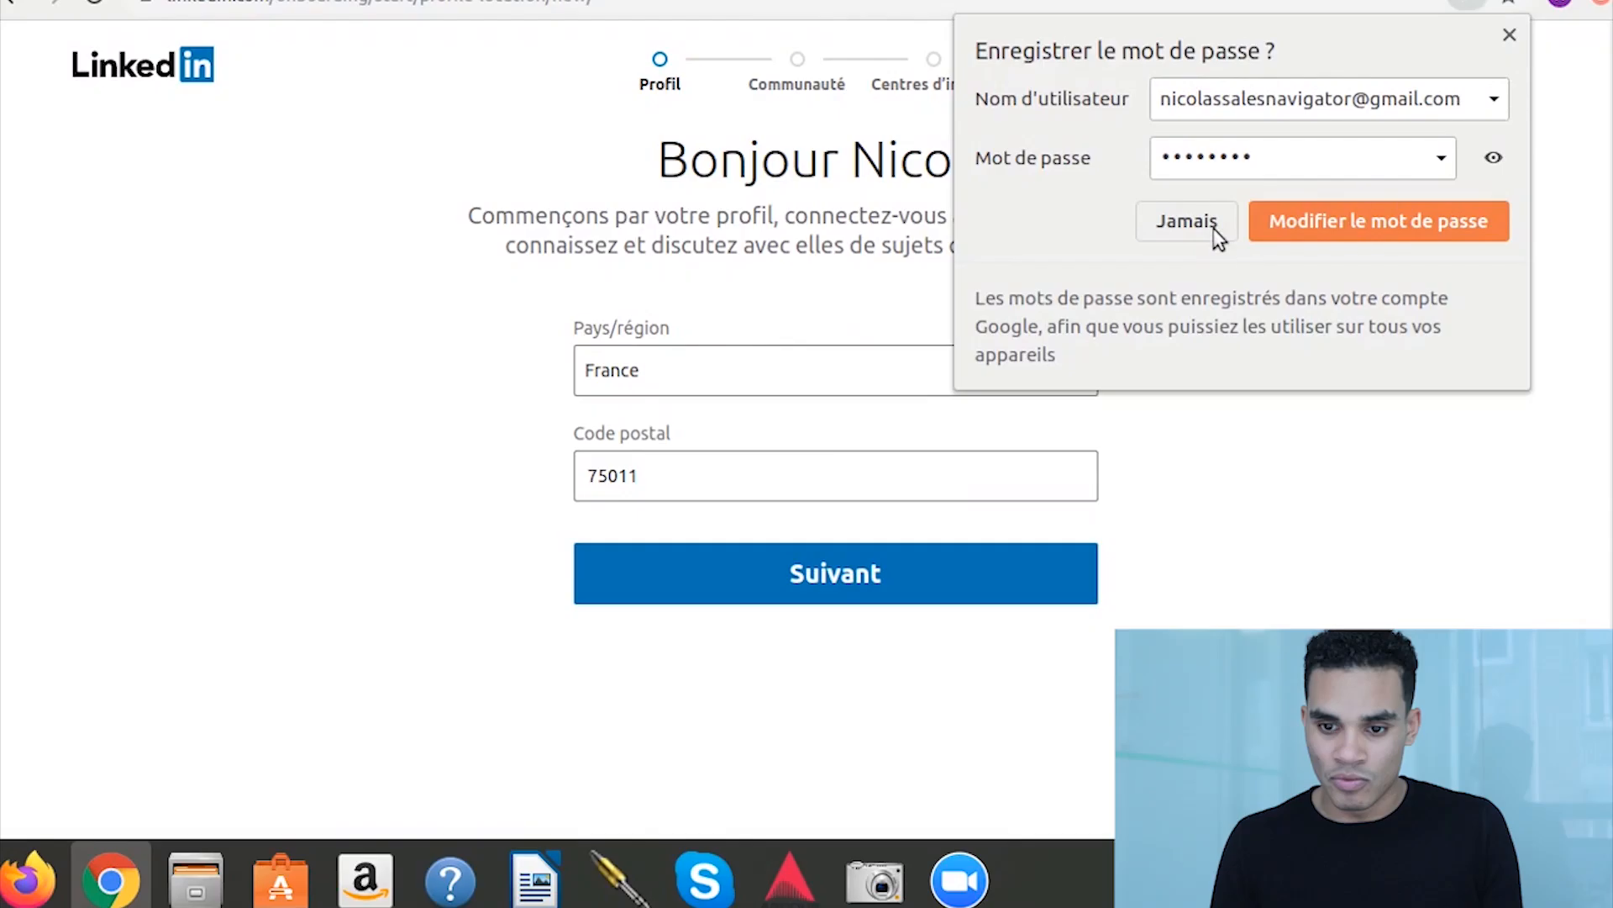
pyautogui.click(1315, 225)
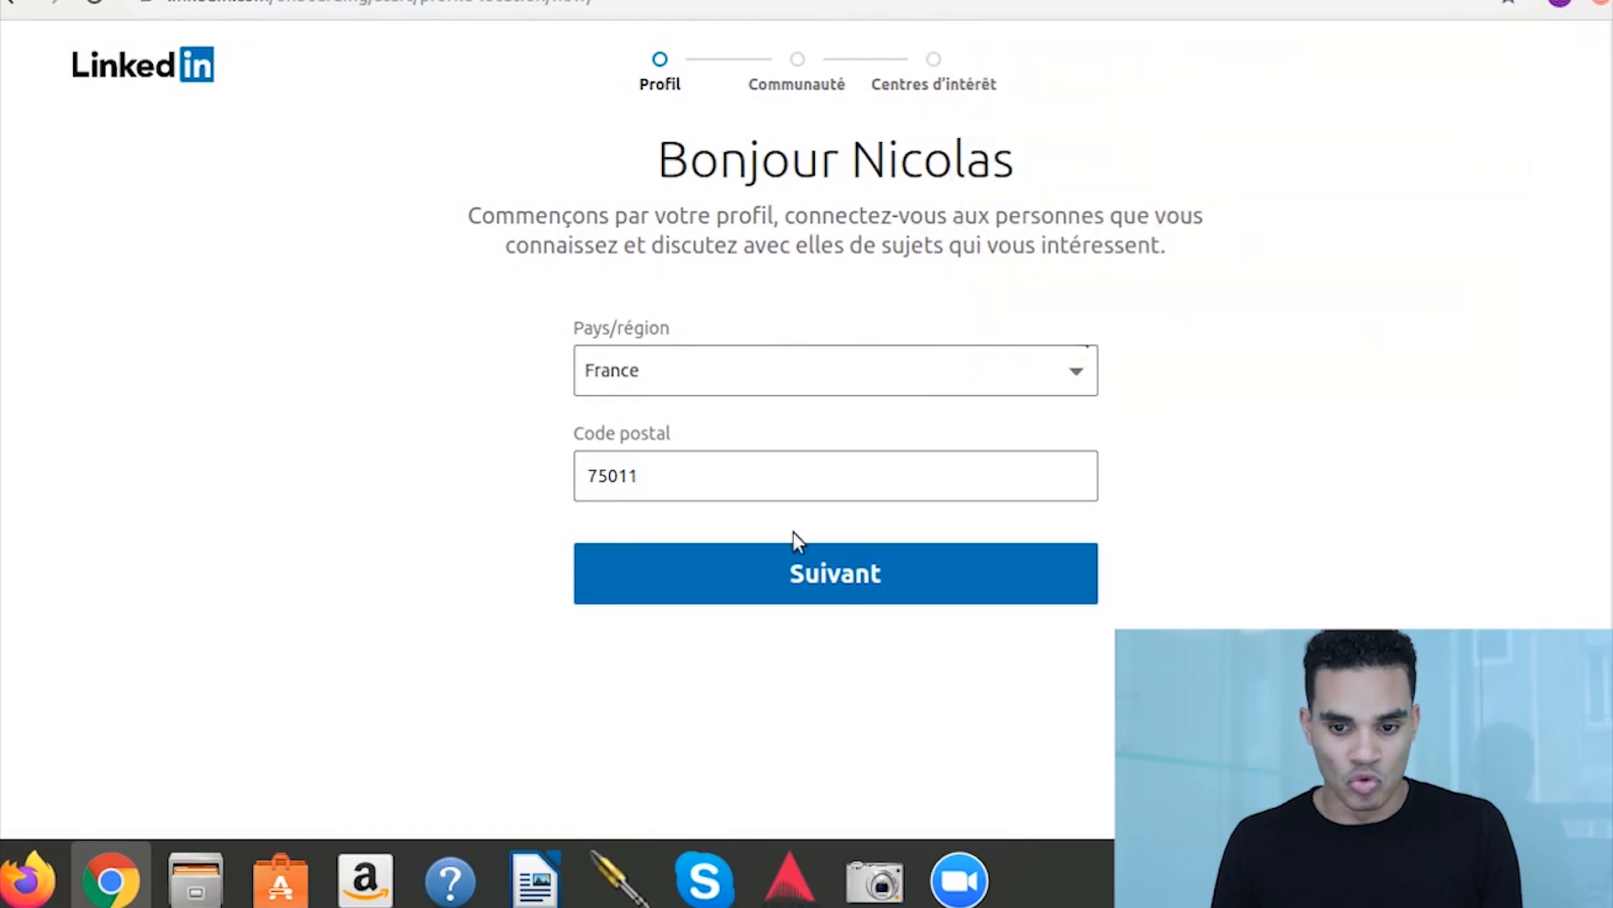
# Change the last digit of the postal code to 2 and submit the location
pyautogui.click(672, 490)
pyautogui.press('BackSpace')
pyautogui.write('2')
pyautogui.click(692, 557)
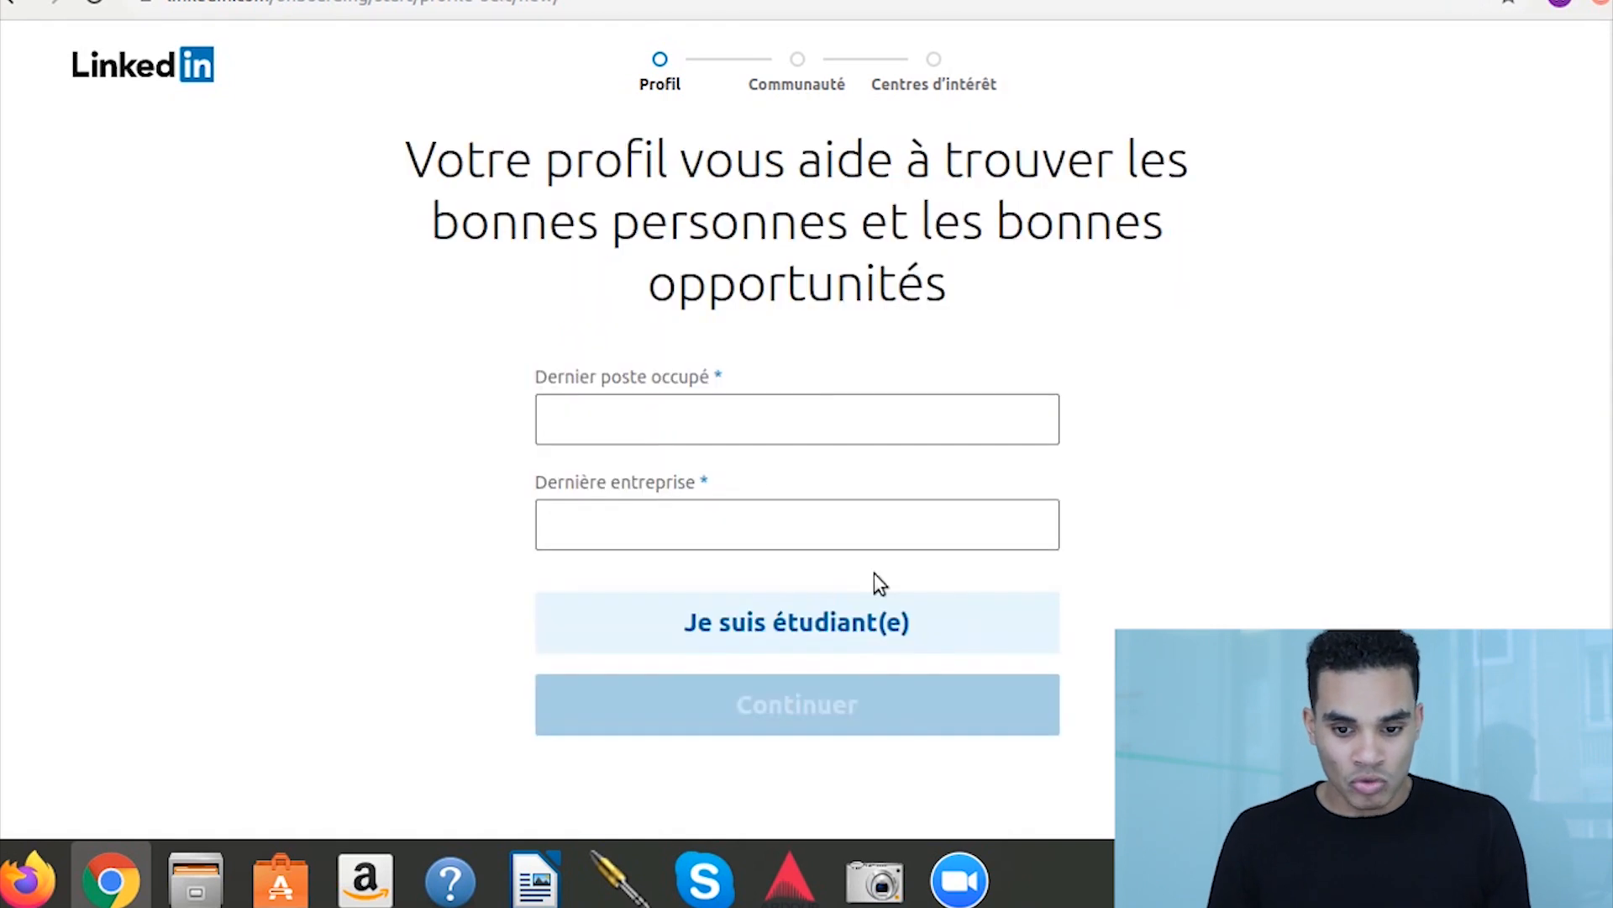
# Enter COO as the most recent job title and Salesbytech as the most recent company
pyautogui.click(713, 411)
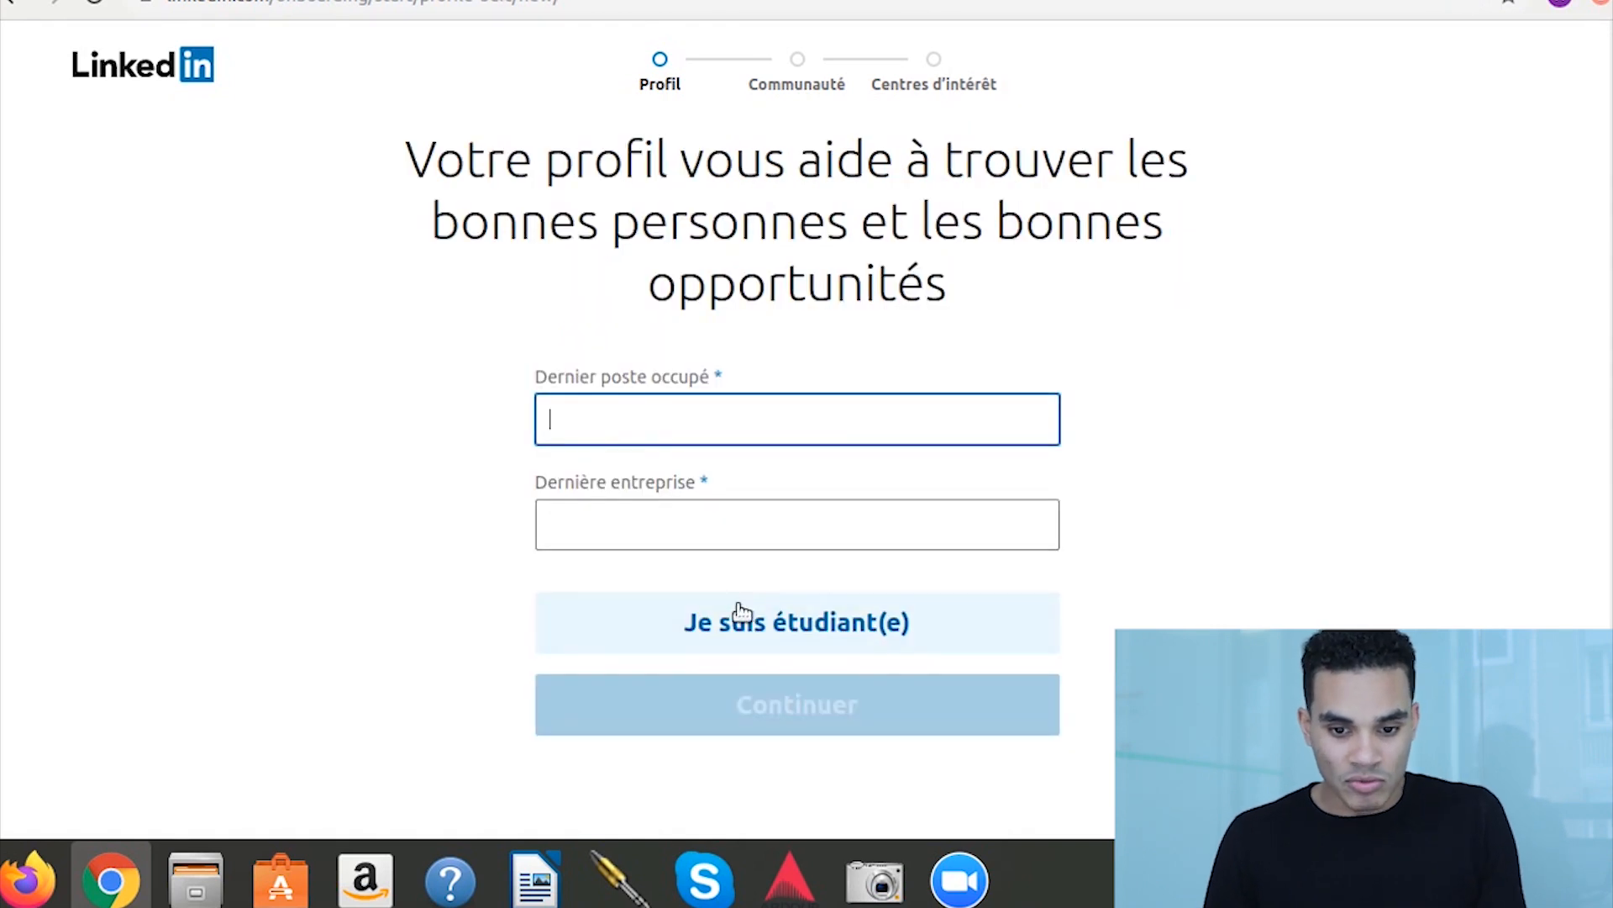
pyautogui.write('COO')
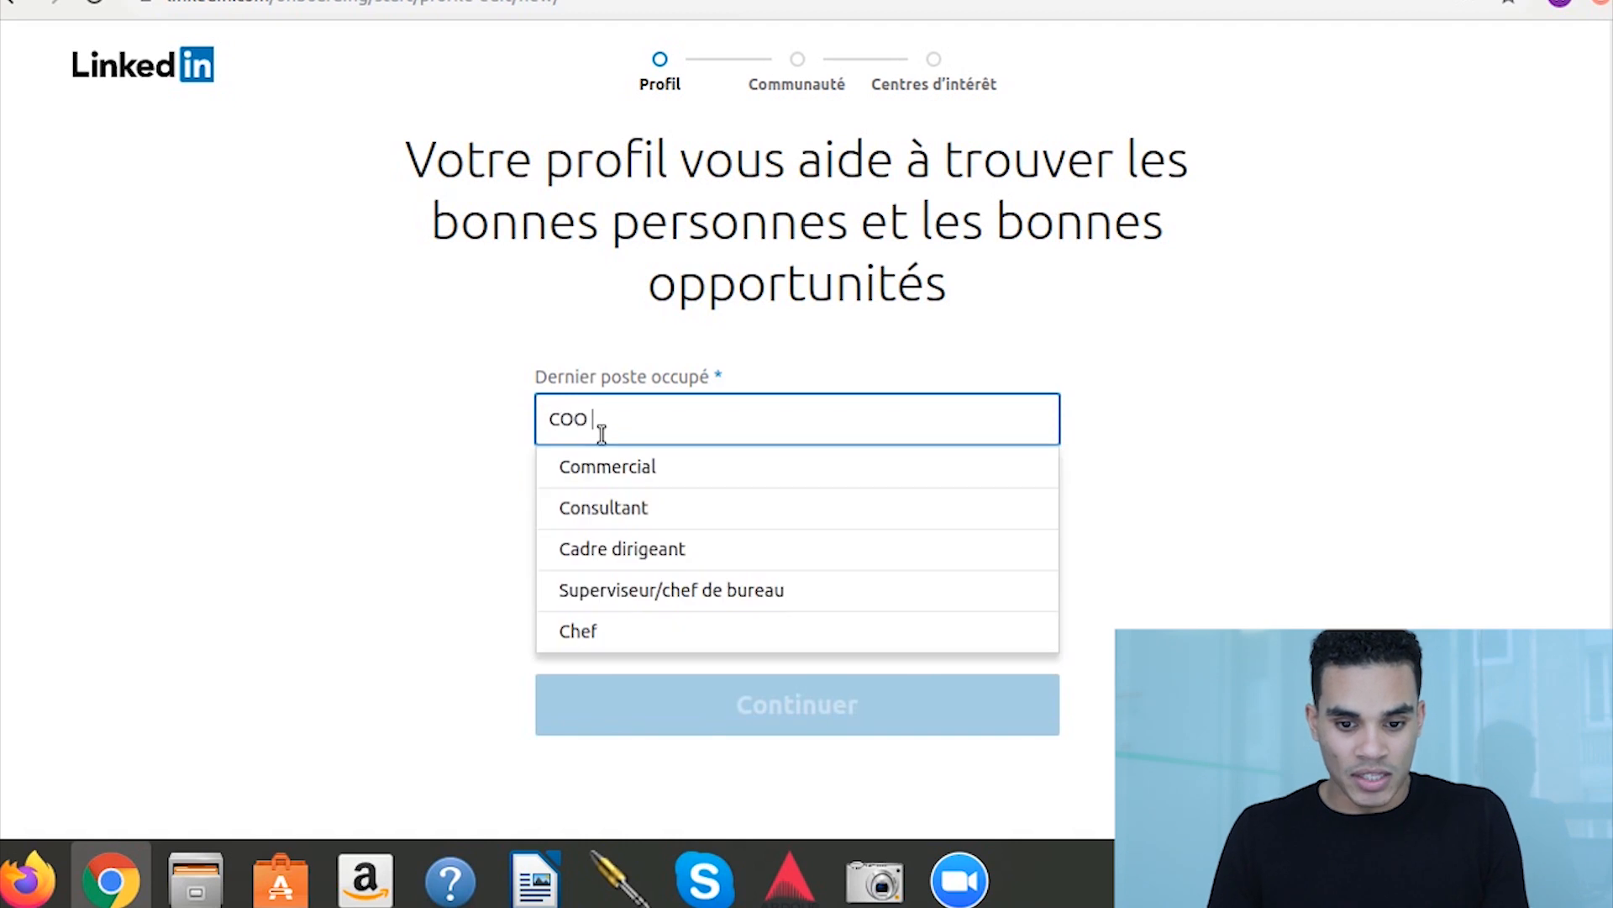
pyautogui.click(529, 434)
pyautogui.click(625, 530)
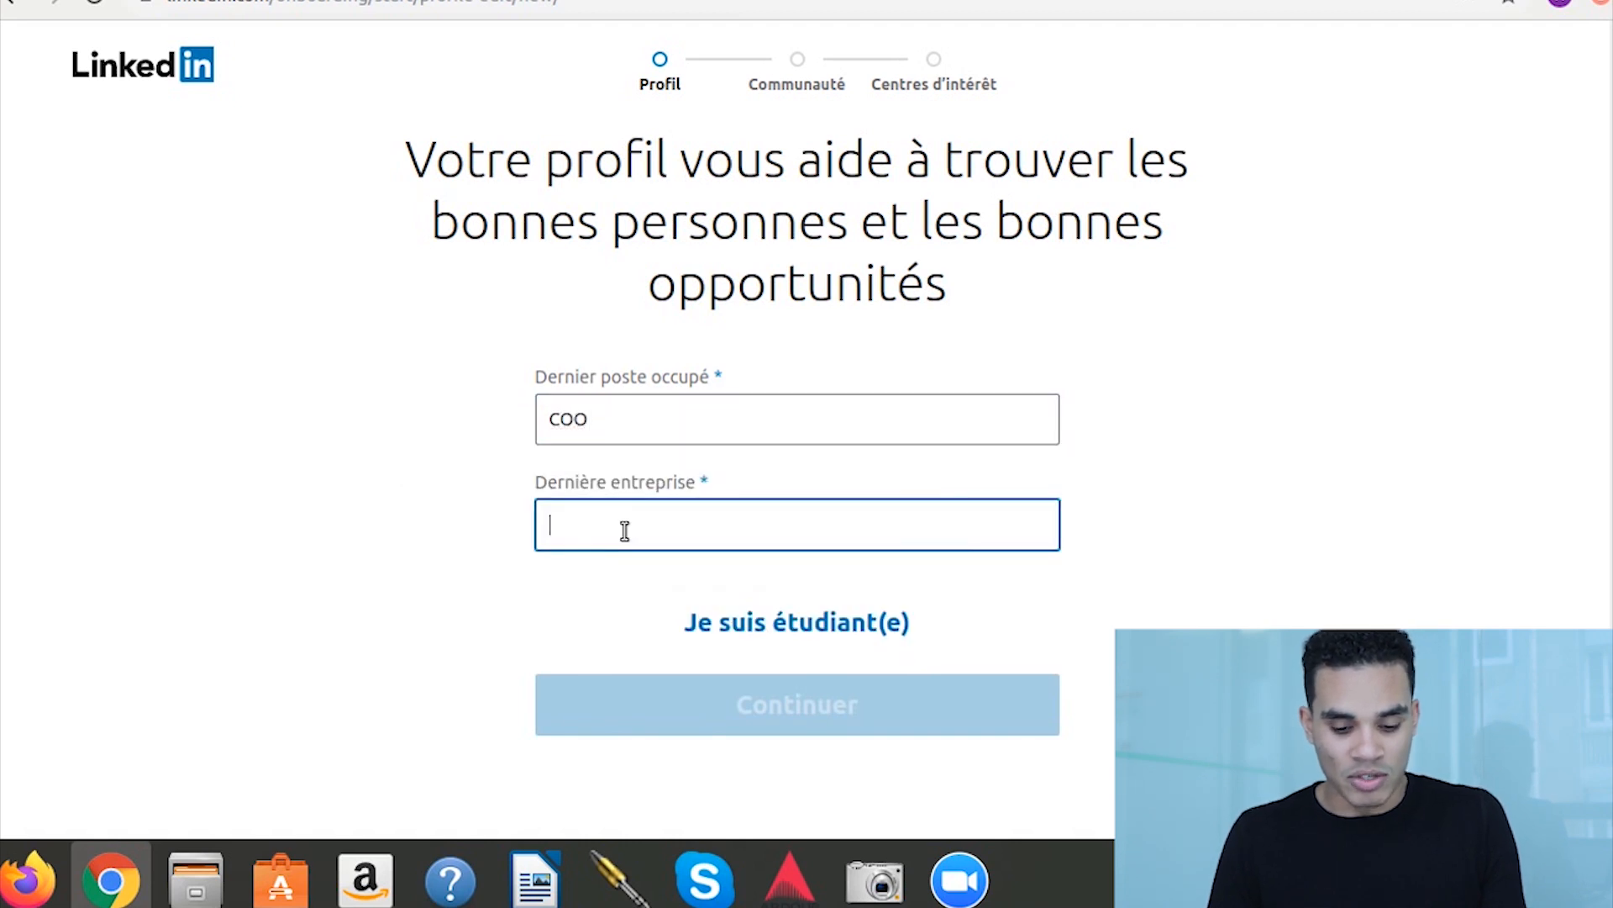
pyautogui.write('Salesb')
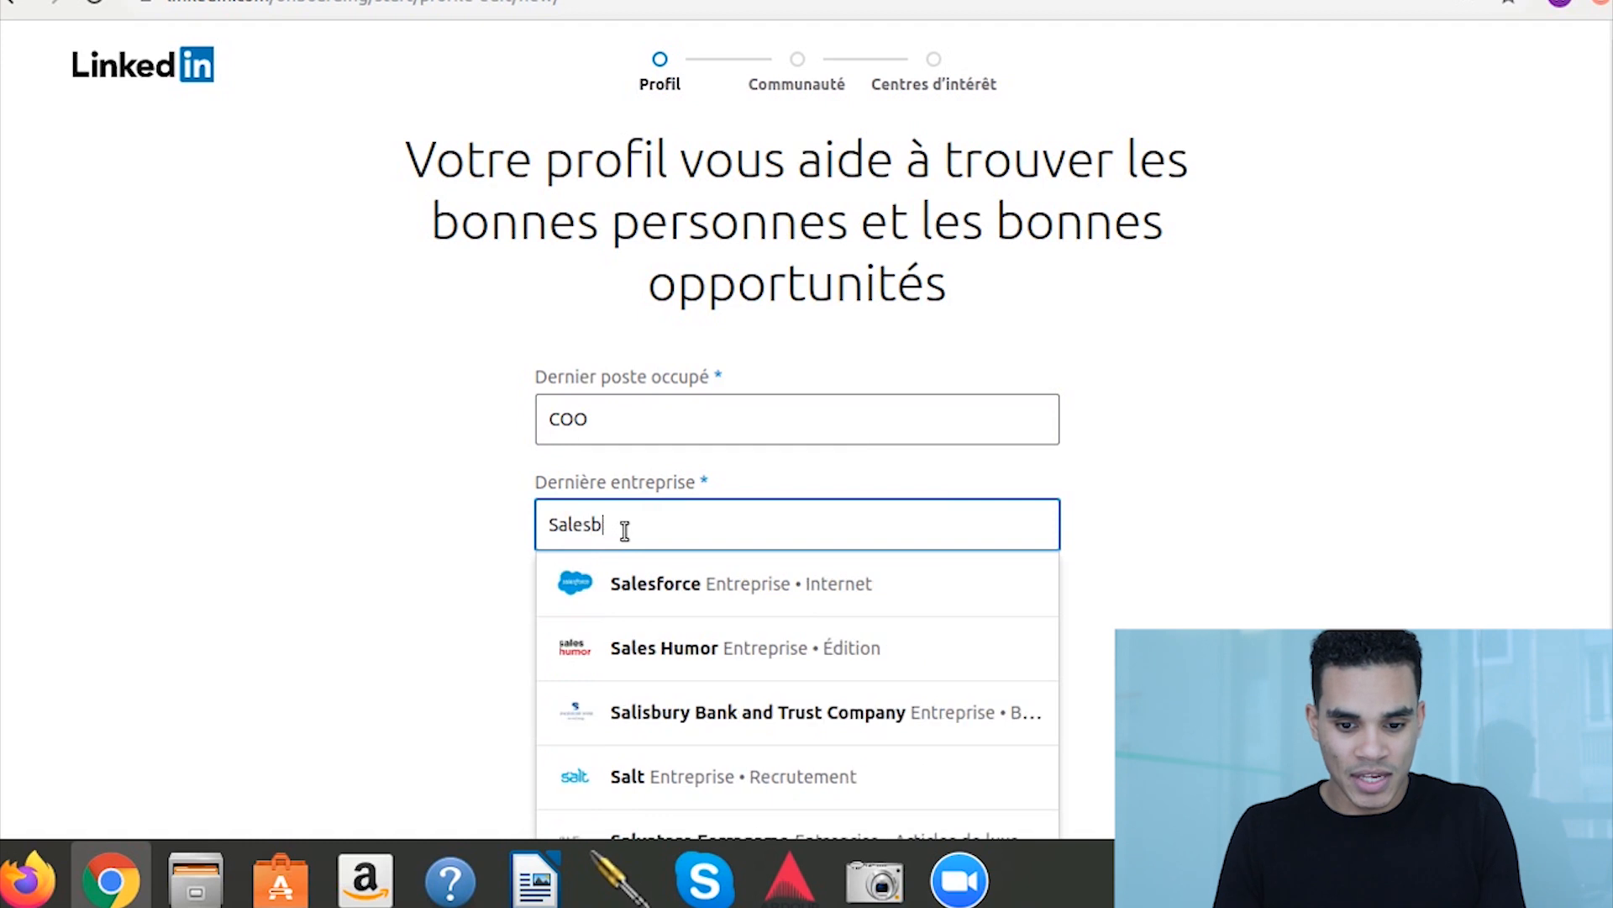
pyautogui.write('ytech')
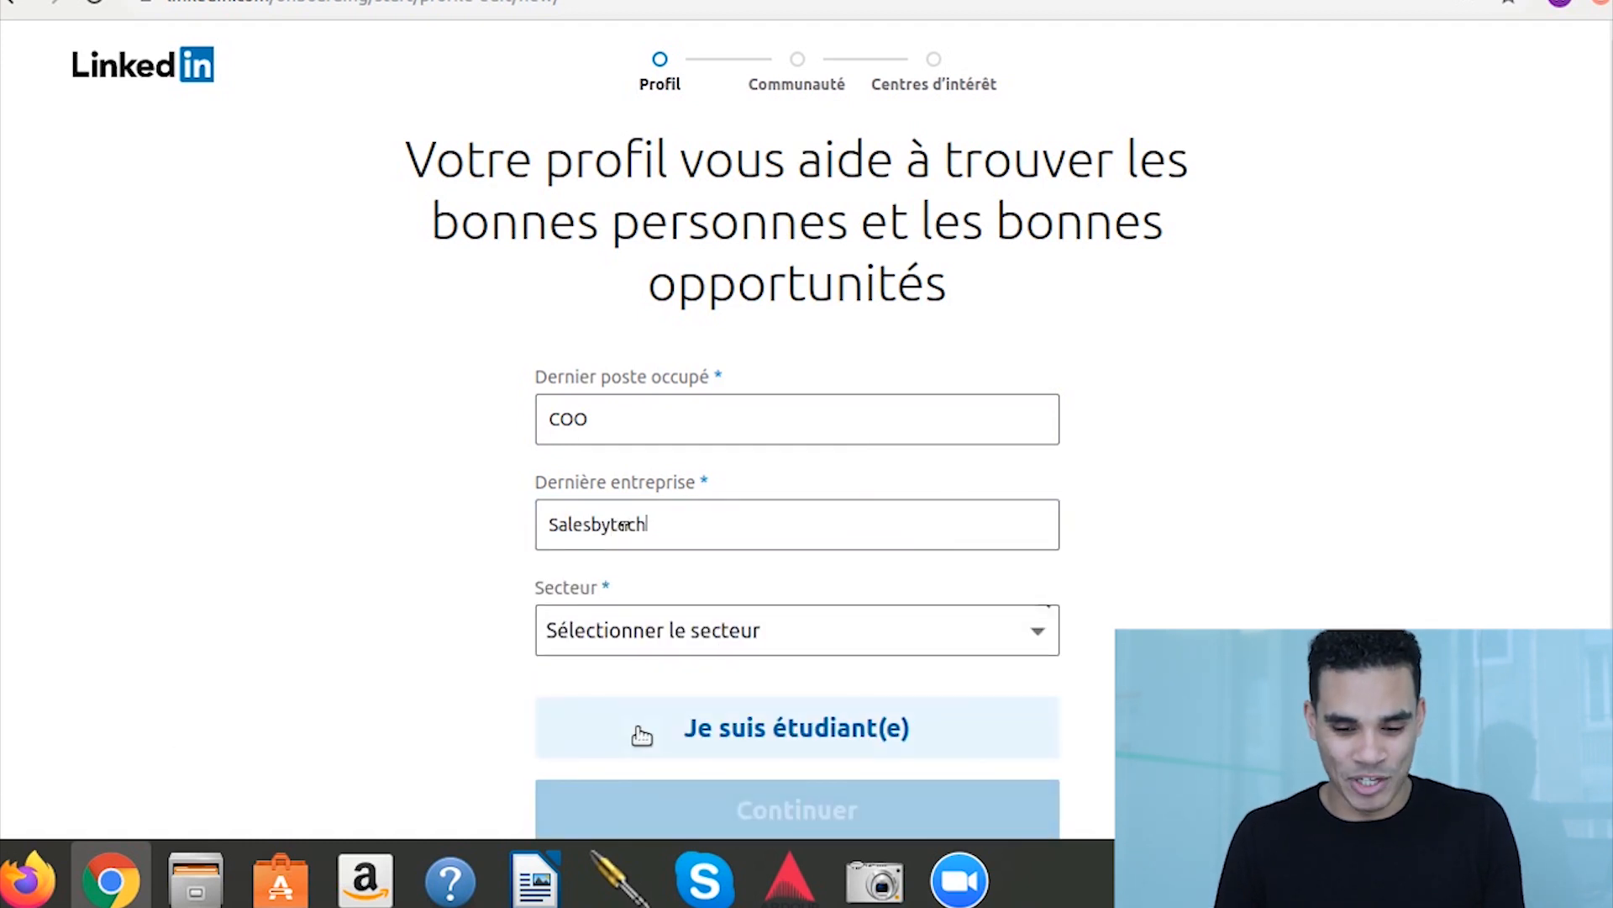
# Set the sector to Logiciels informatiques and submit the job details
pyautogui.click(644, 634)
pyautogui.click(642, 637)
pyautogui.scroll(-8, 677, 321)
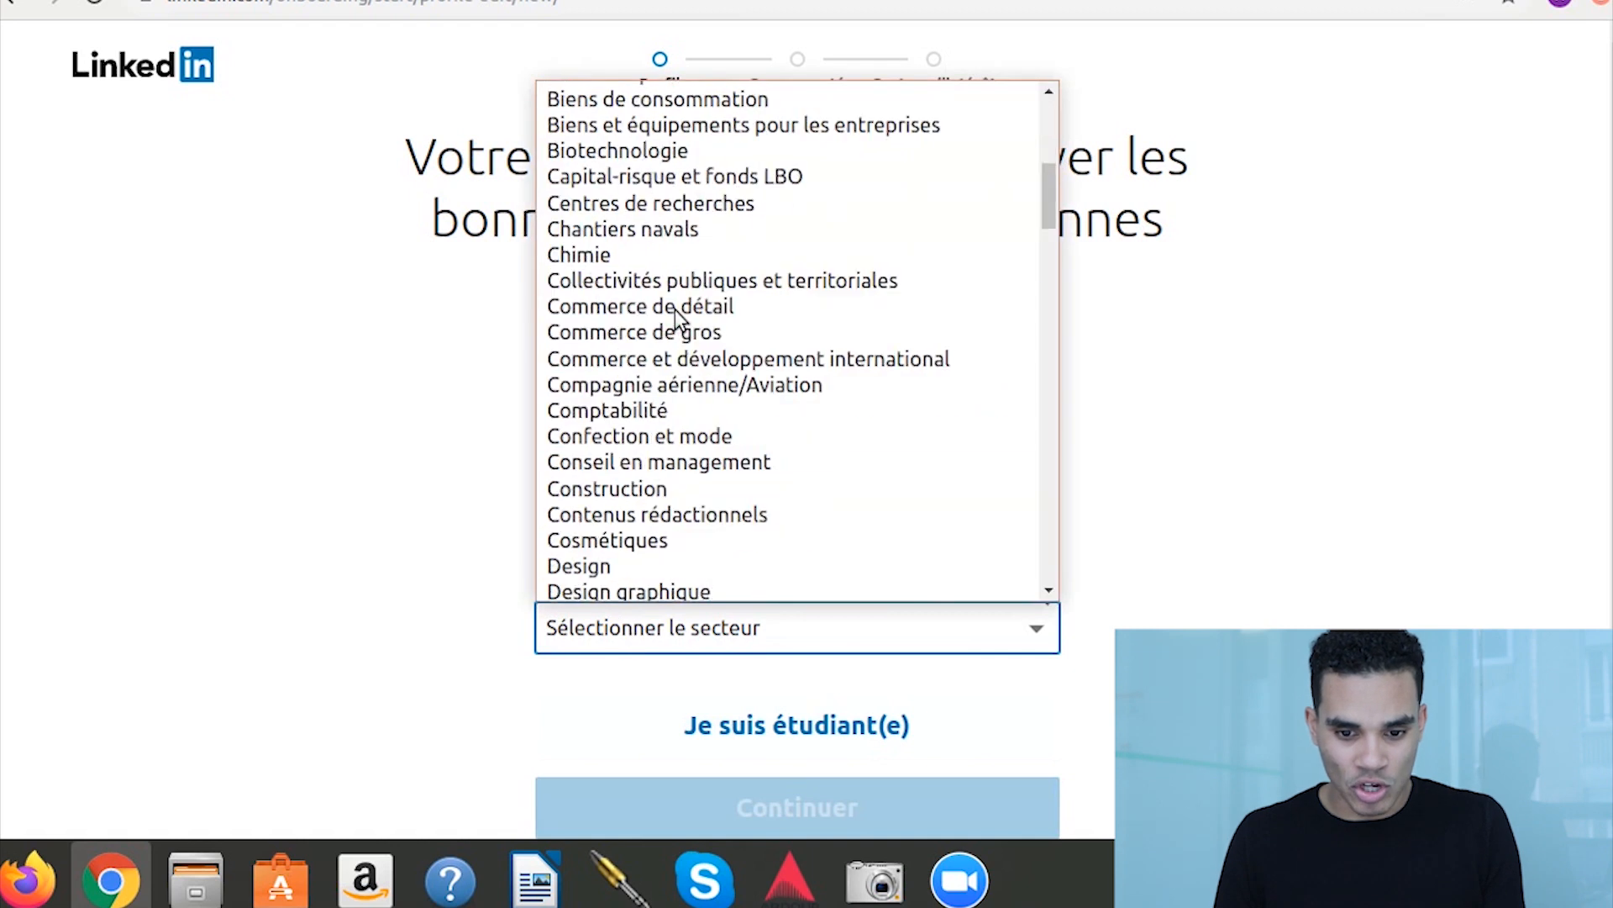
pyautogui.press('l')
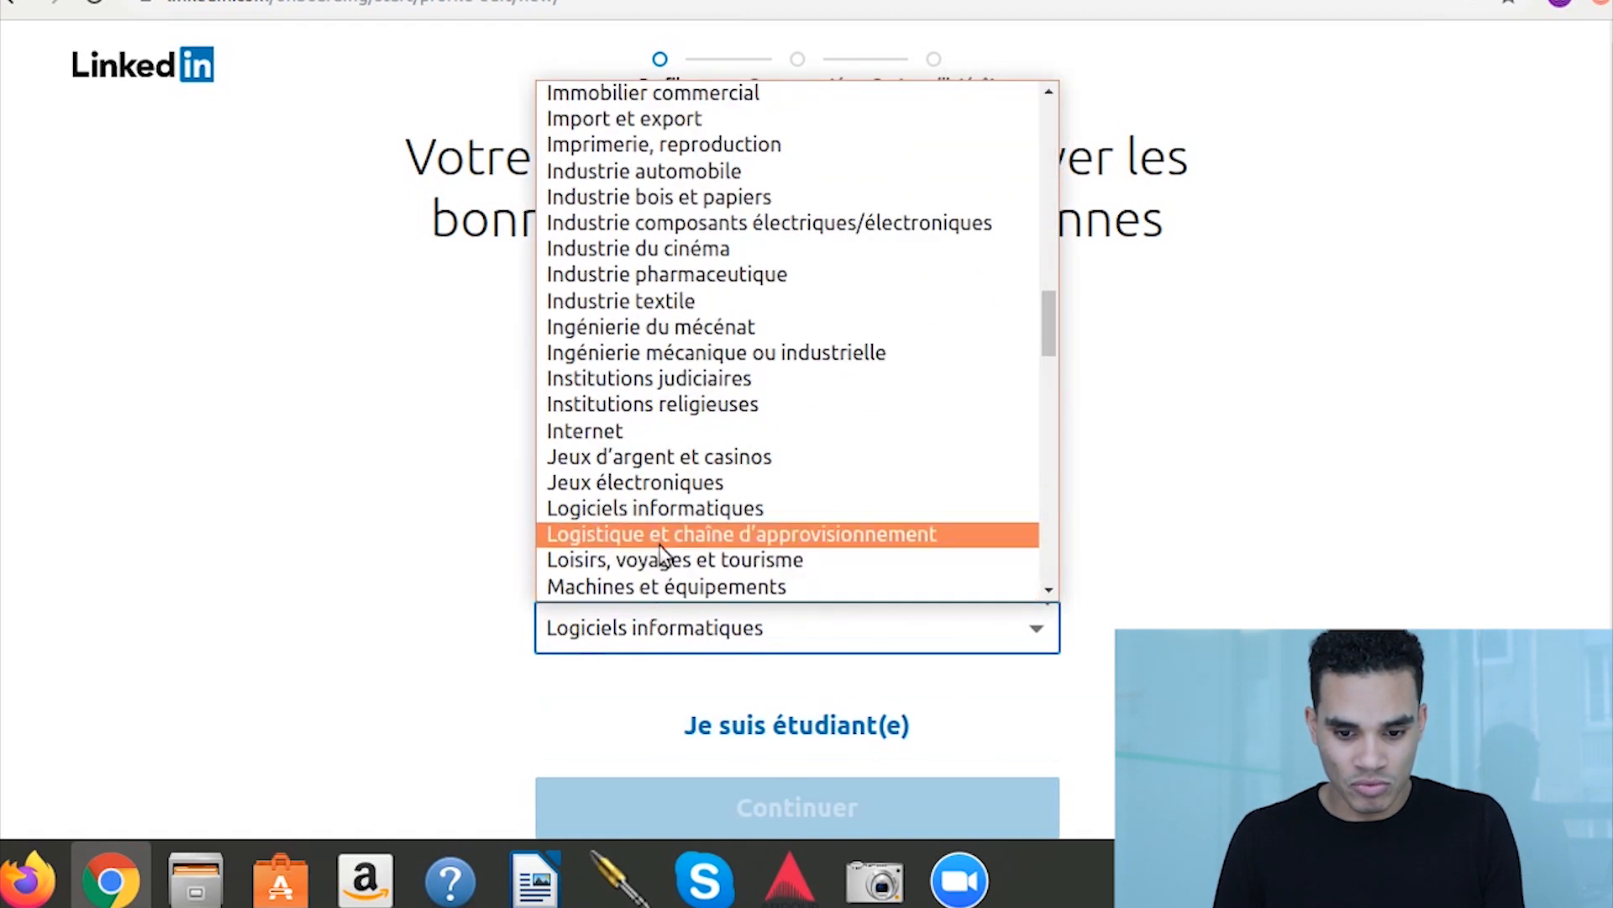
pyautogui.click(639, 508)
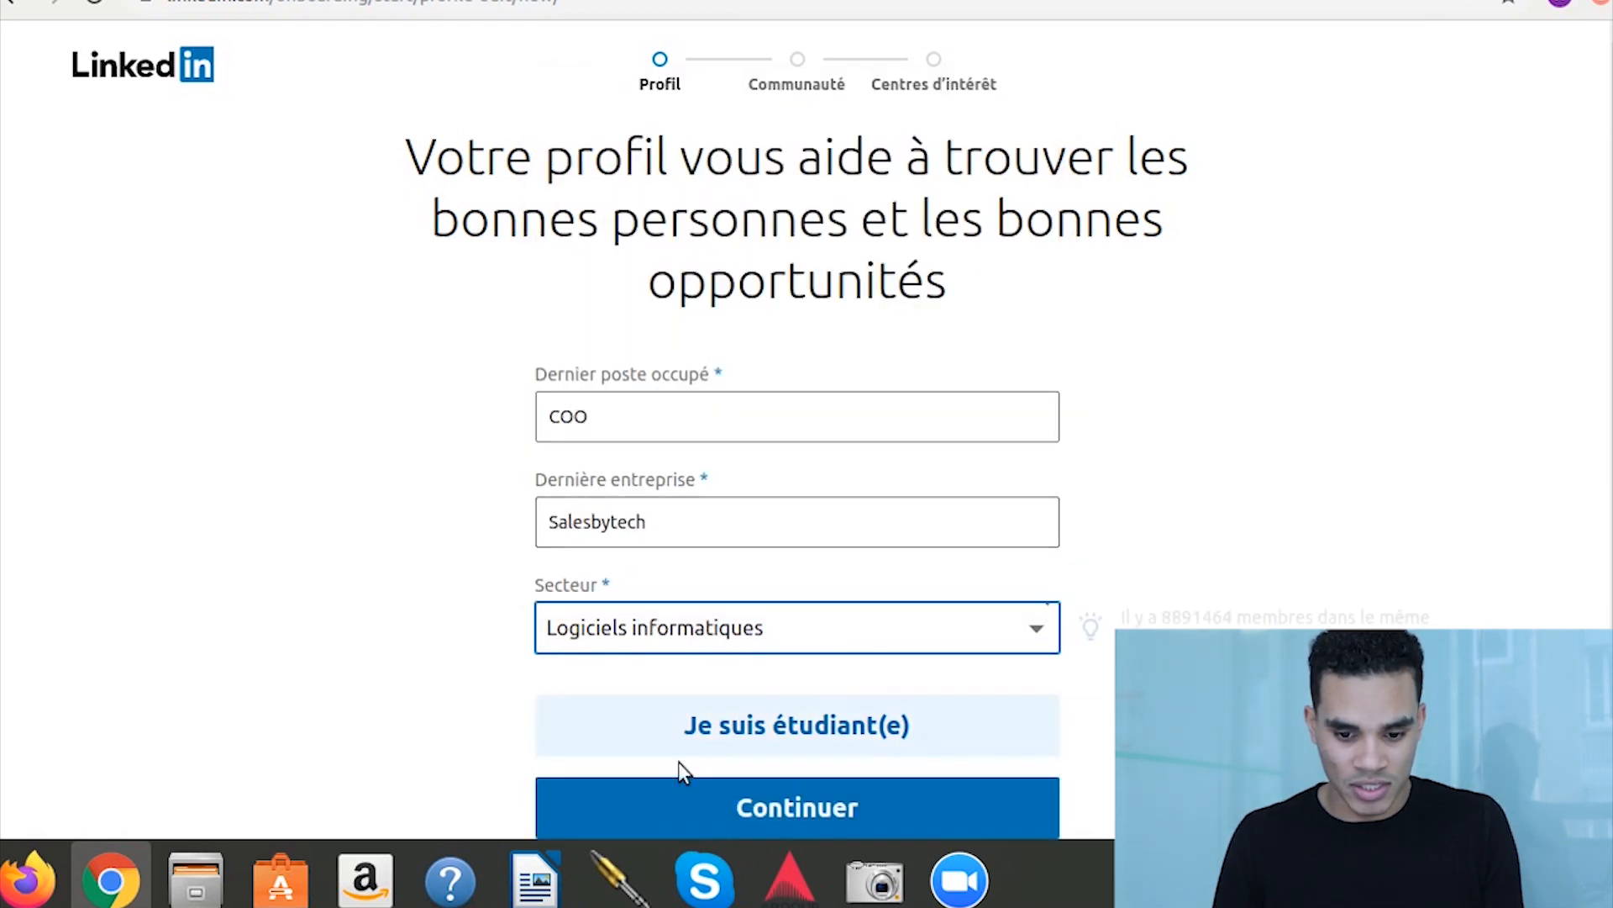
pyautogui.click(689, 800)
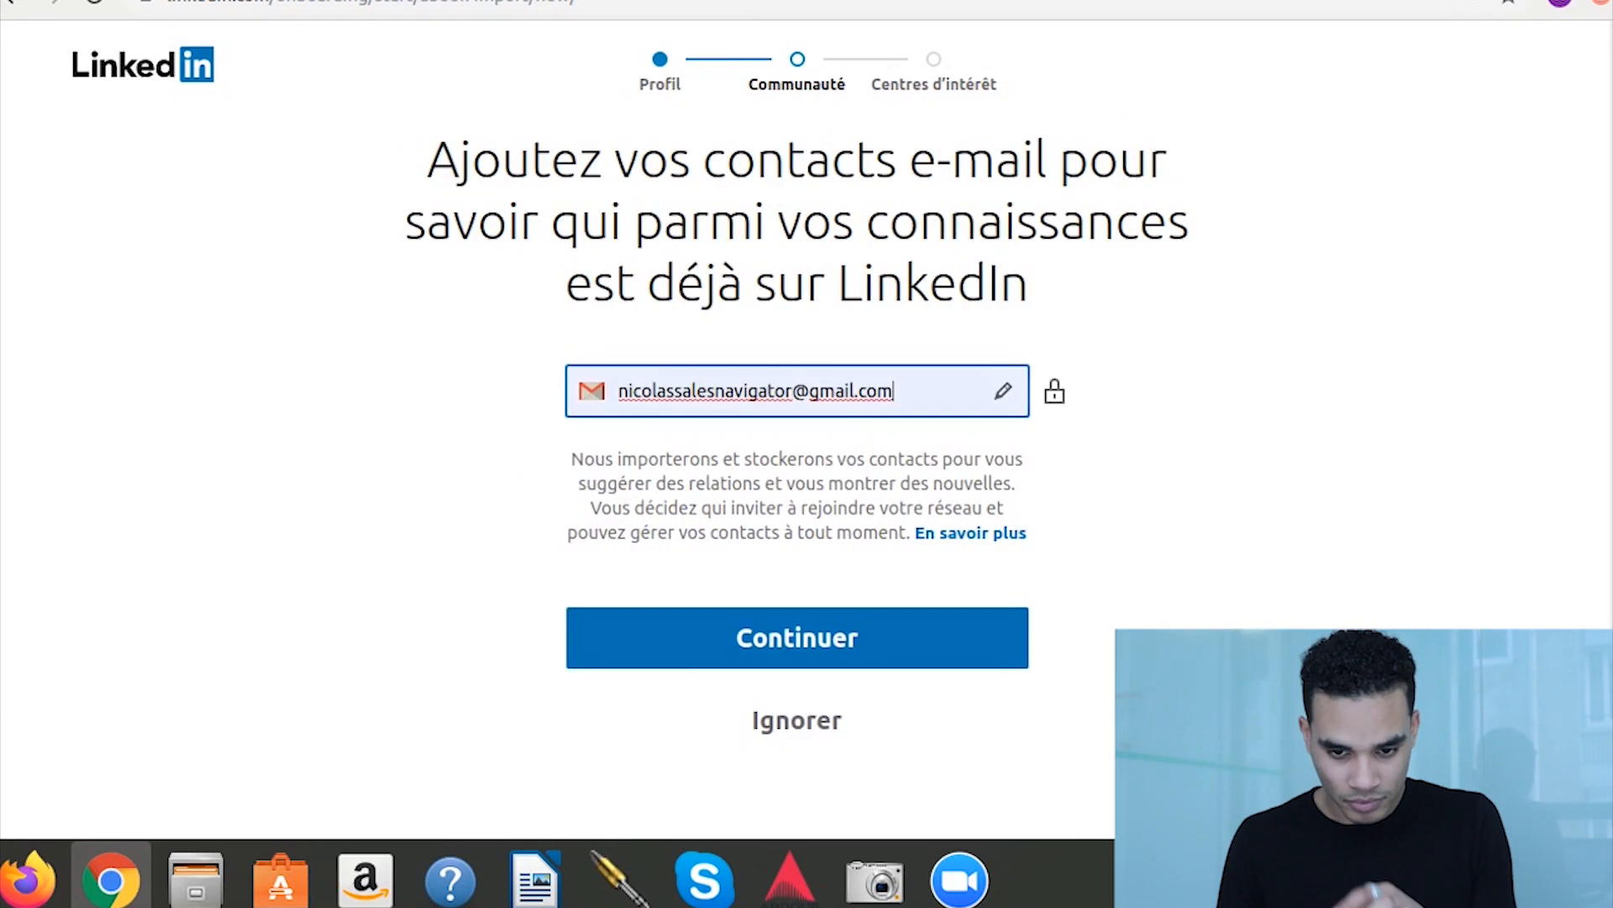
# Skip importing the e-mail contacts and connecting with the suggested people
pyautogui.click(841, 727)
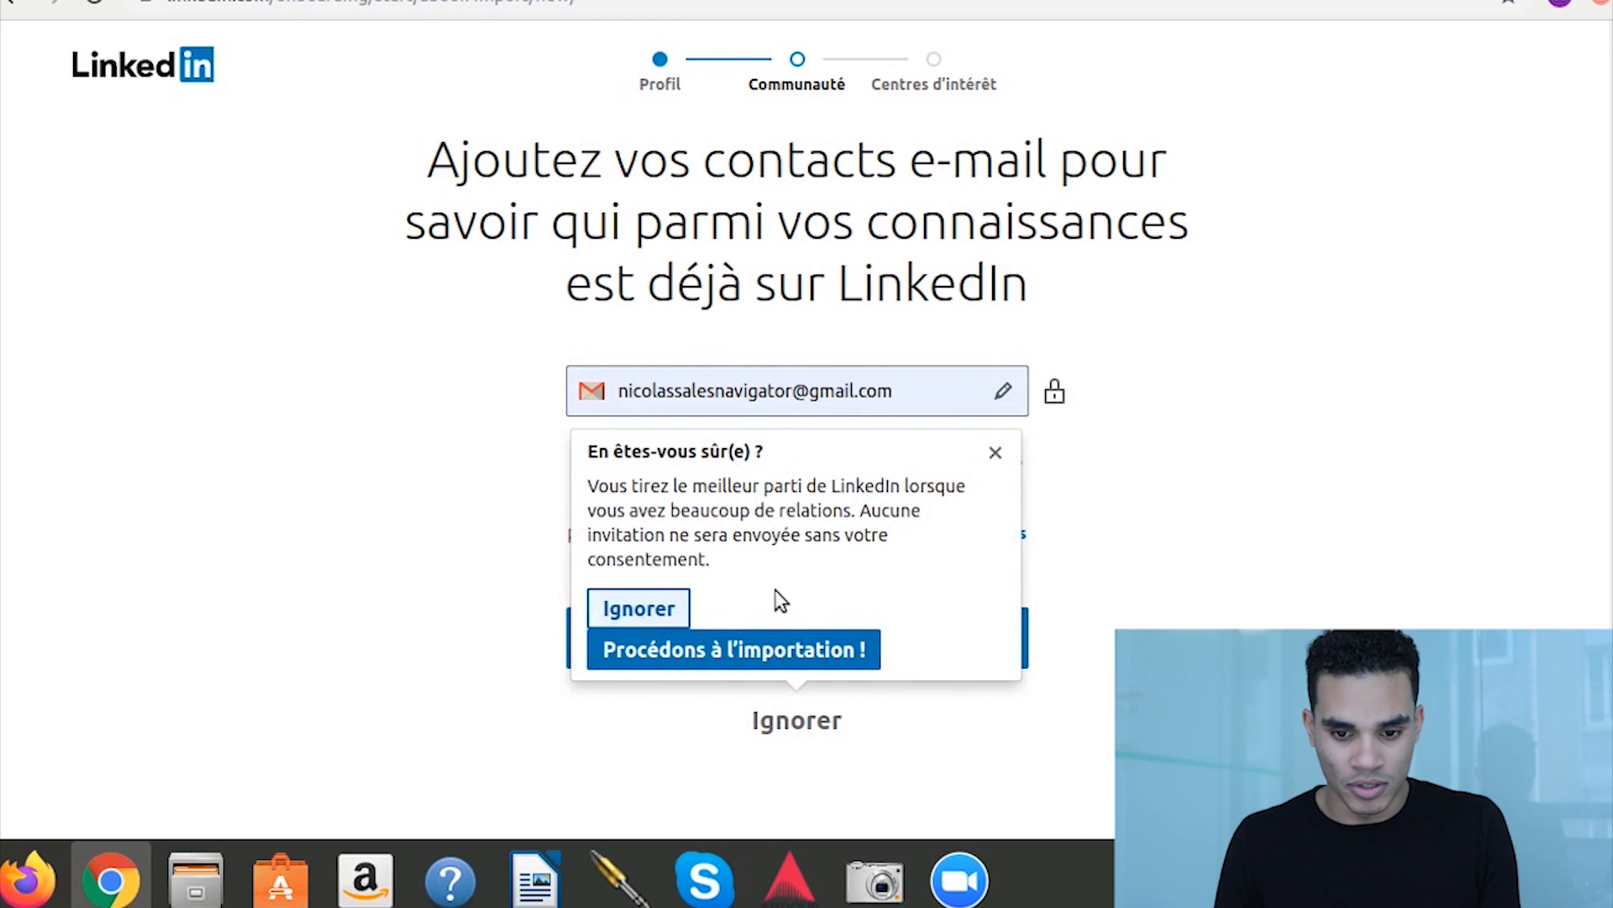
pyautogui.click(640, 609)
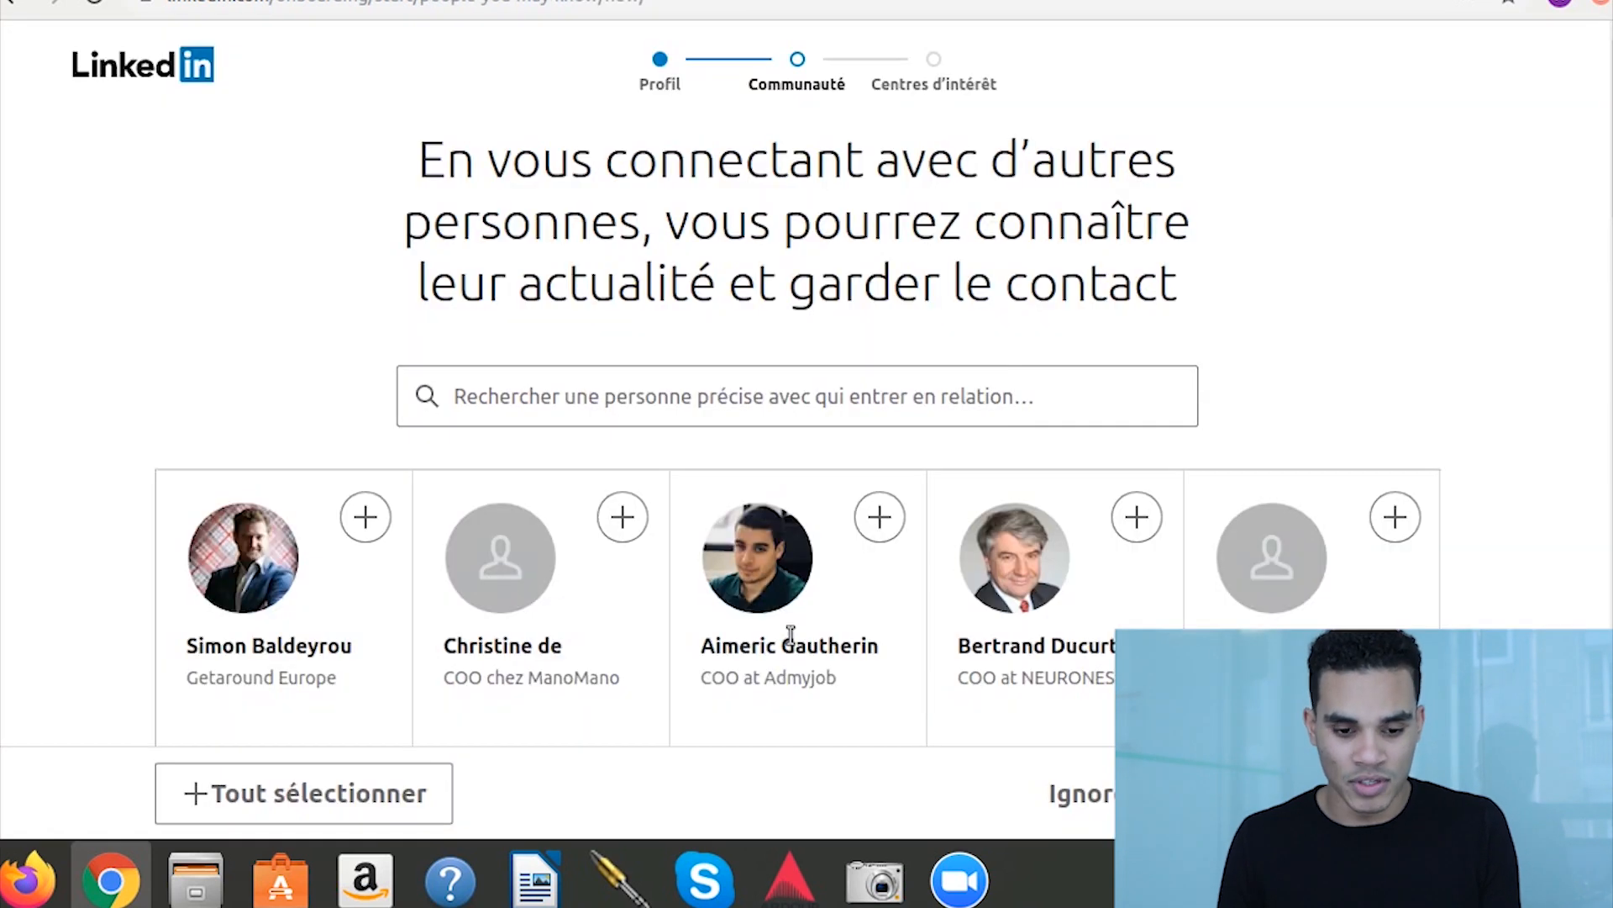
pyautogui.scroll(-3, 924, 651)
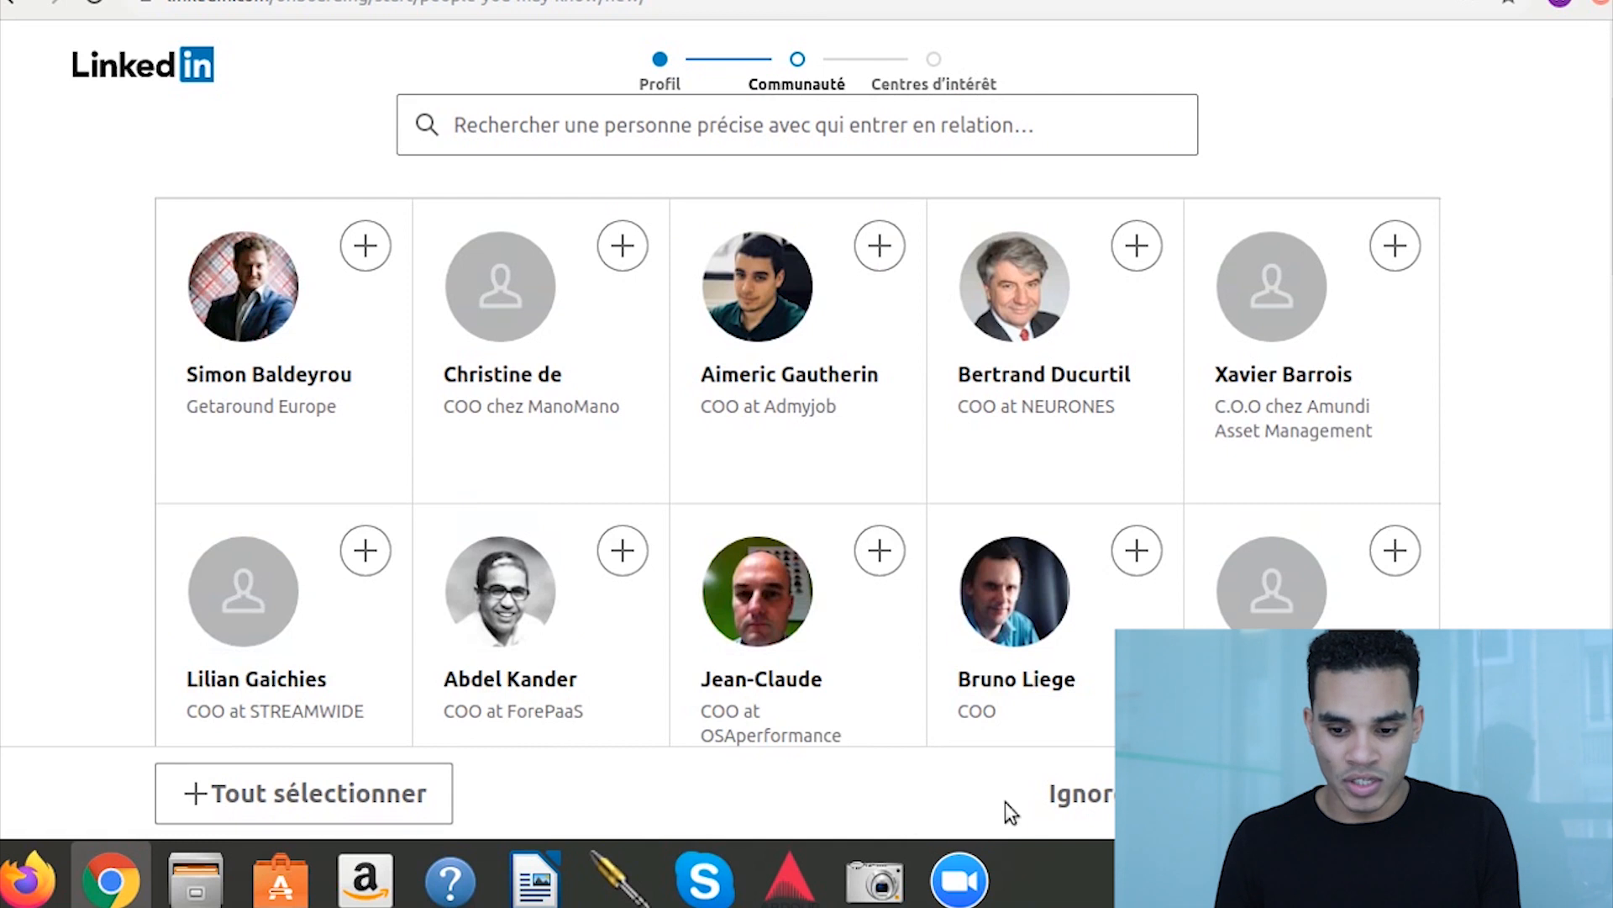
pyautogui.click(1080, 777)
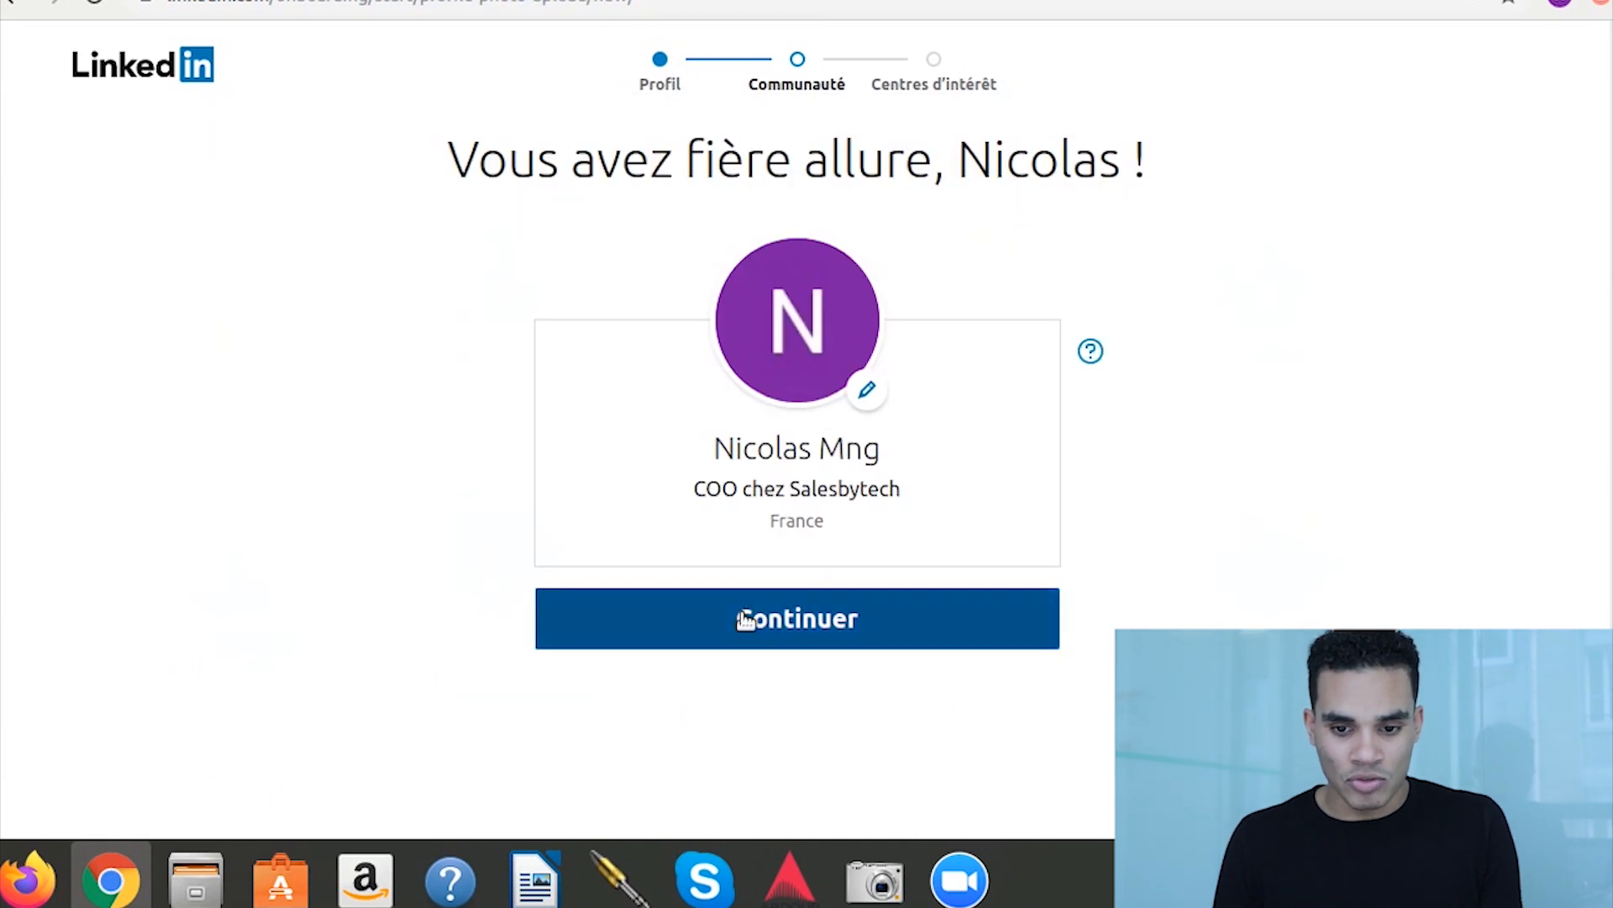
# Accept the profile preview and decline both the job alert and the mobile app link
pyautogui.click(745, 618)
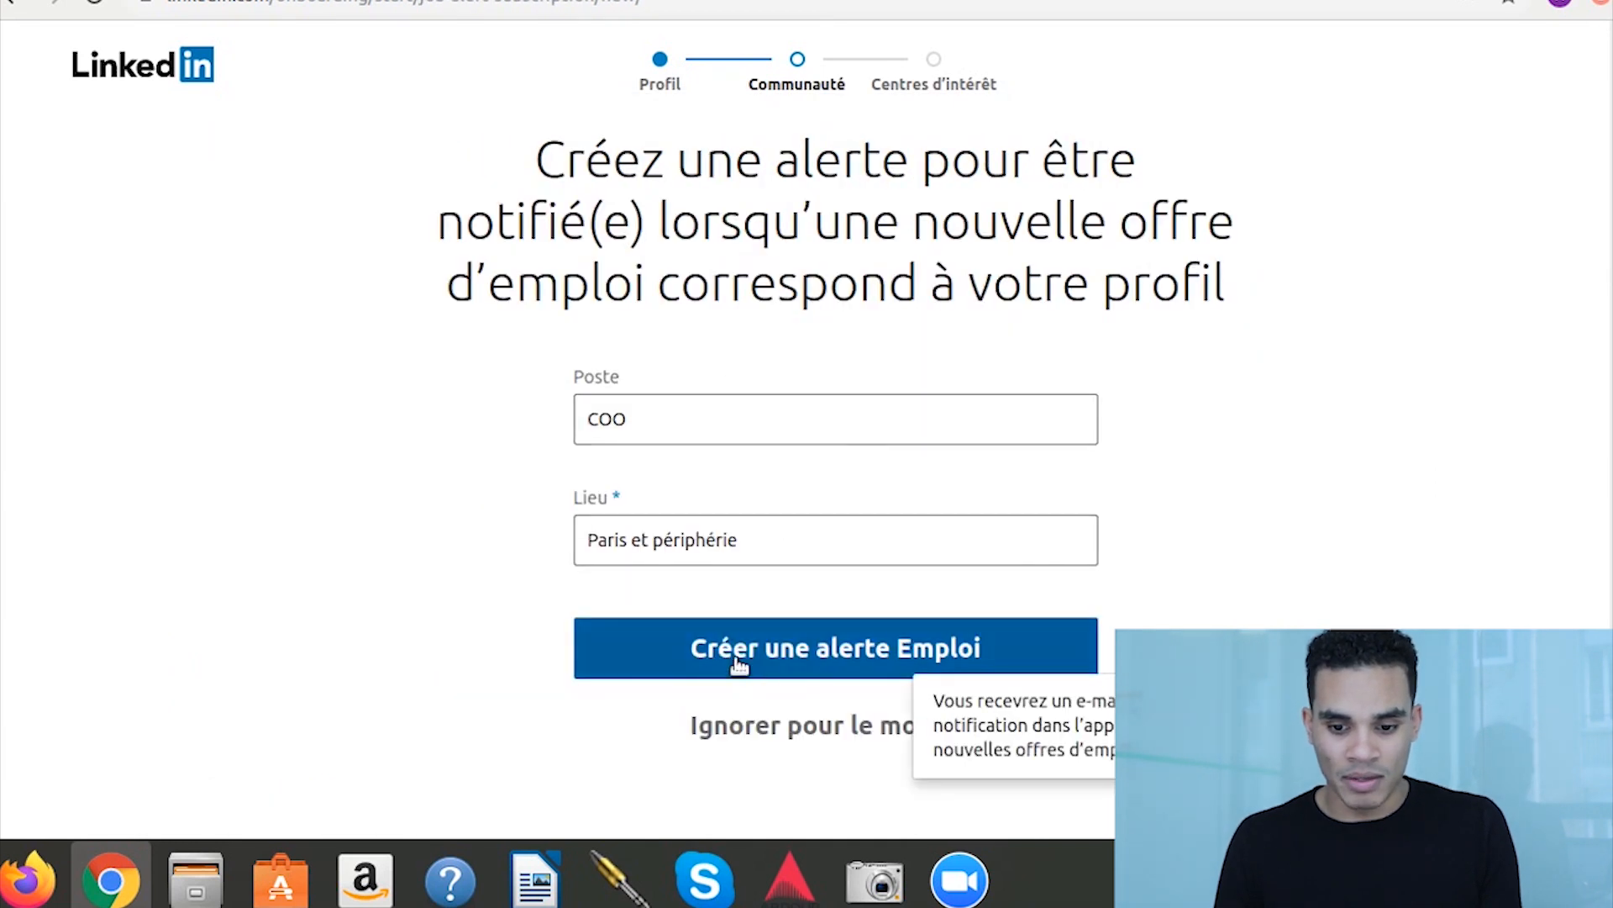
pyautogui.click(789, 725)
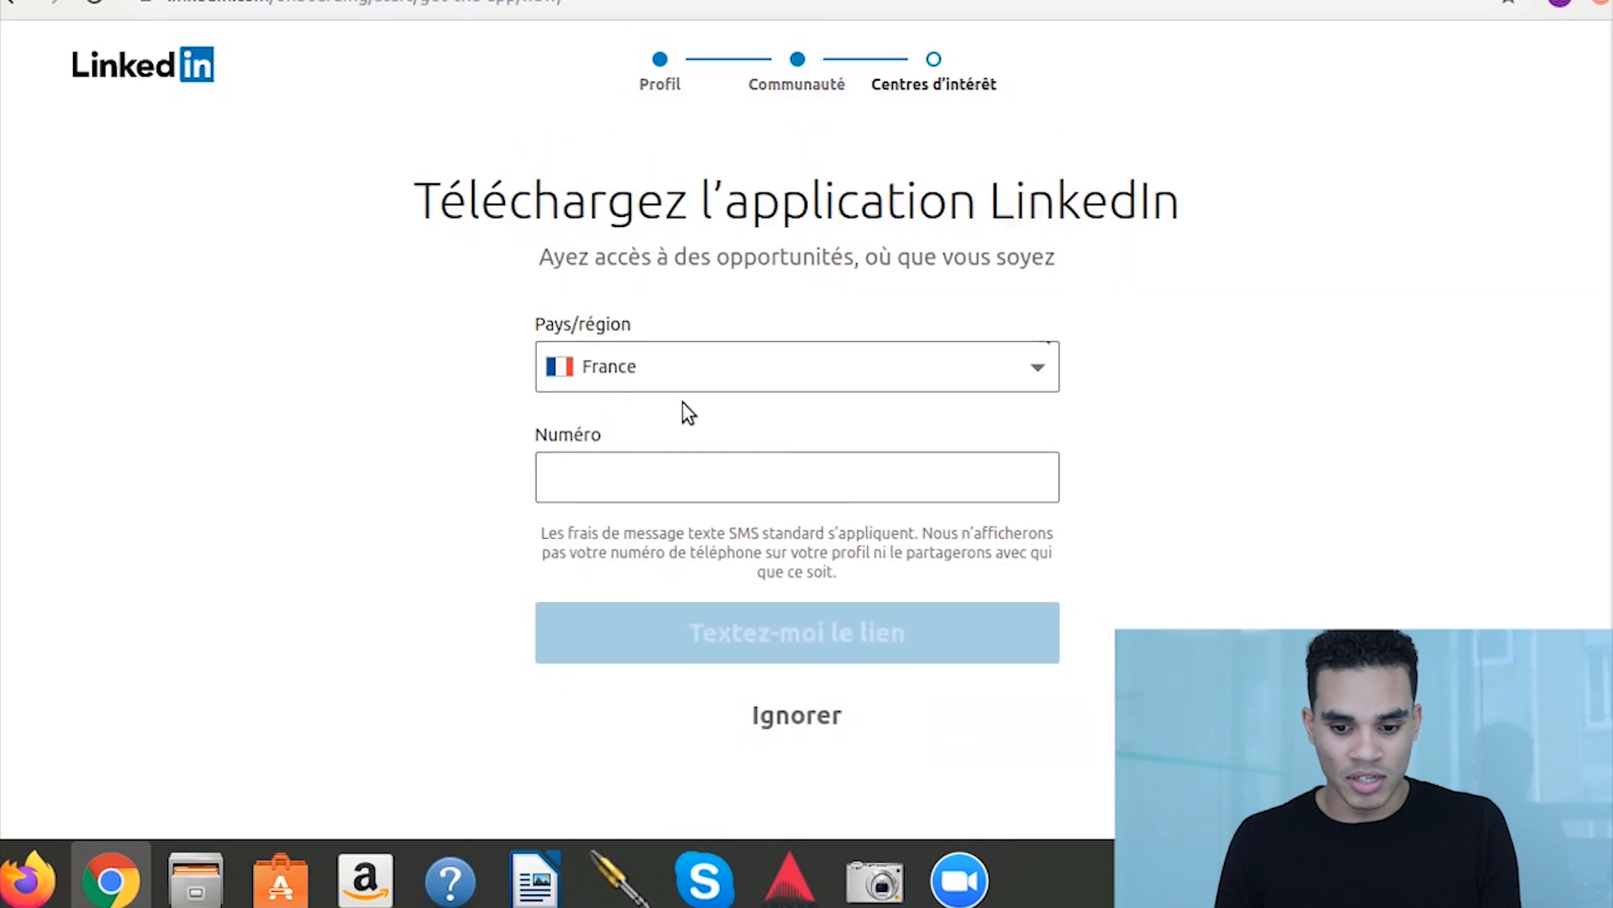
pyautogui.click(781, 737)
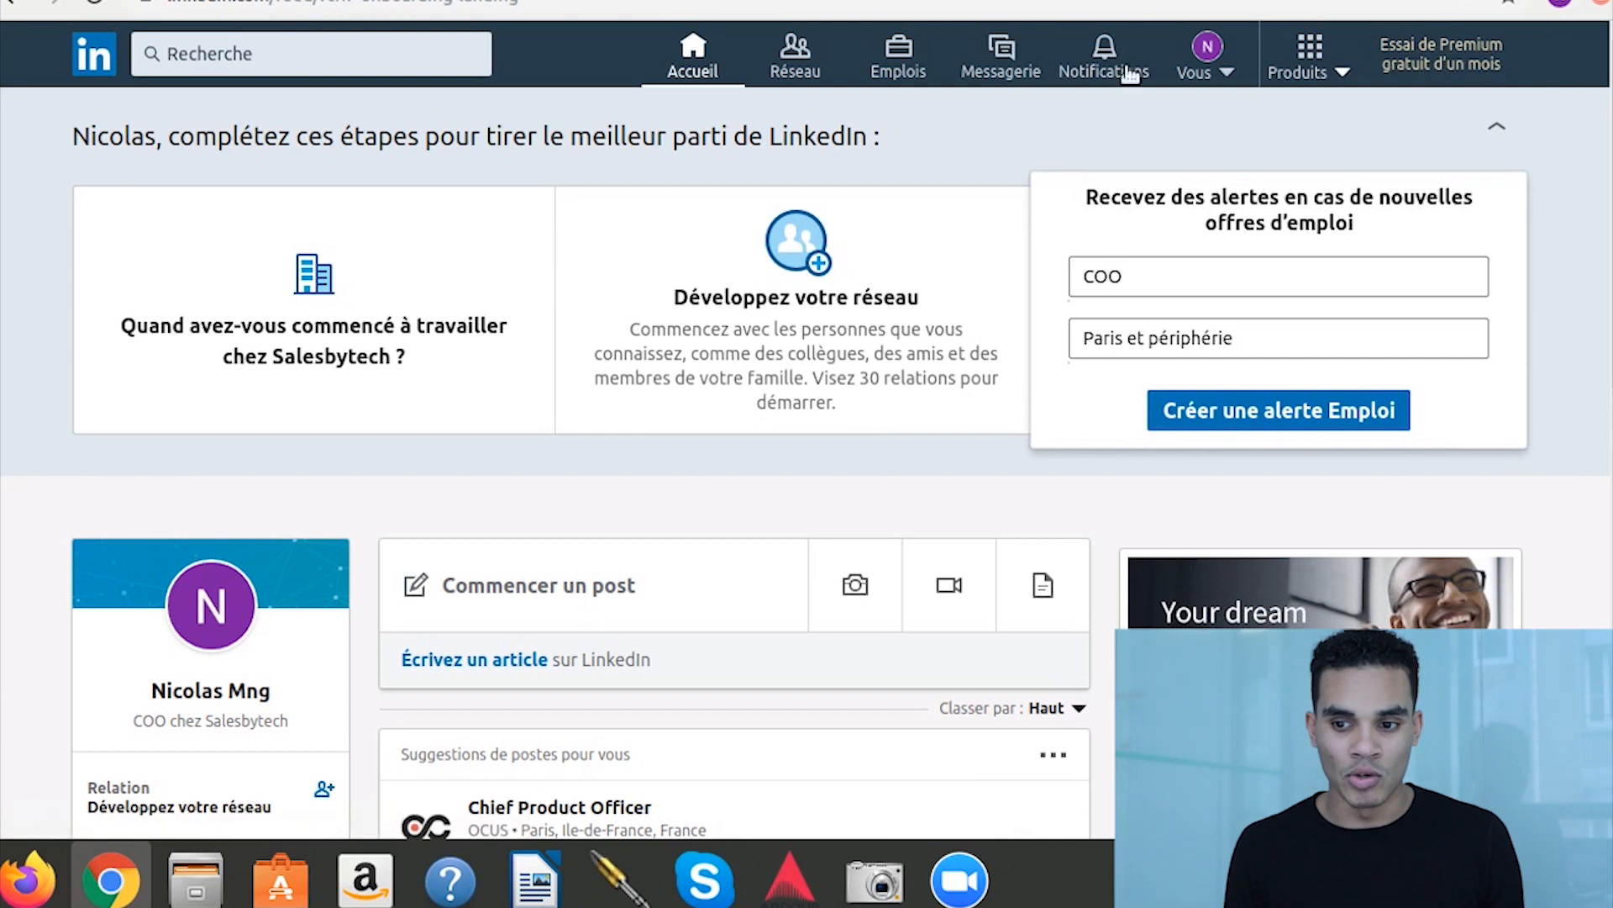
# Open the Premium trial offer, choose finding prospects more efficiently as the goal and select the Sales Navigator Professional plan
pyautogui.click(1385, 38)
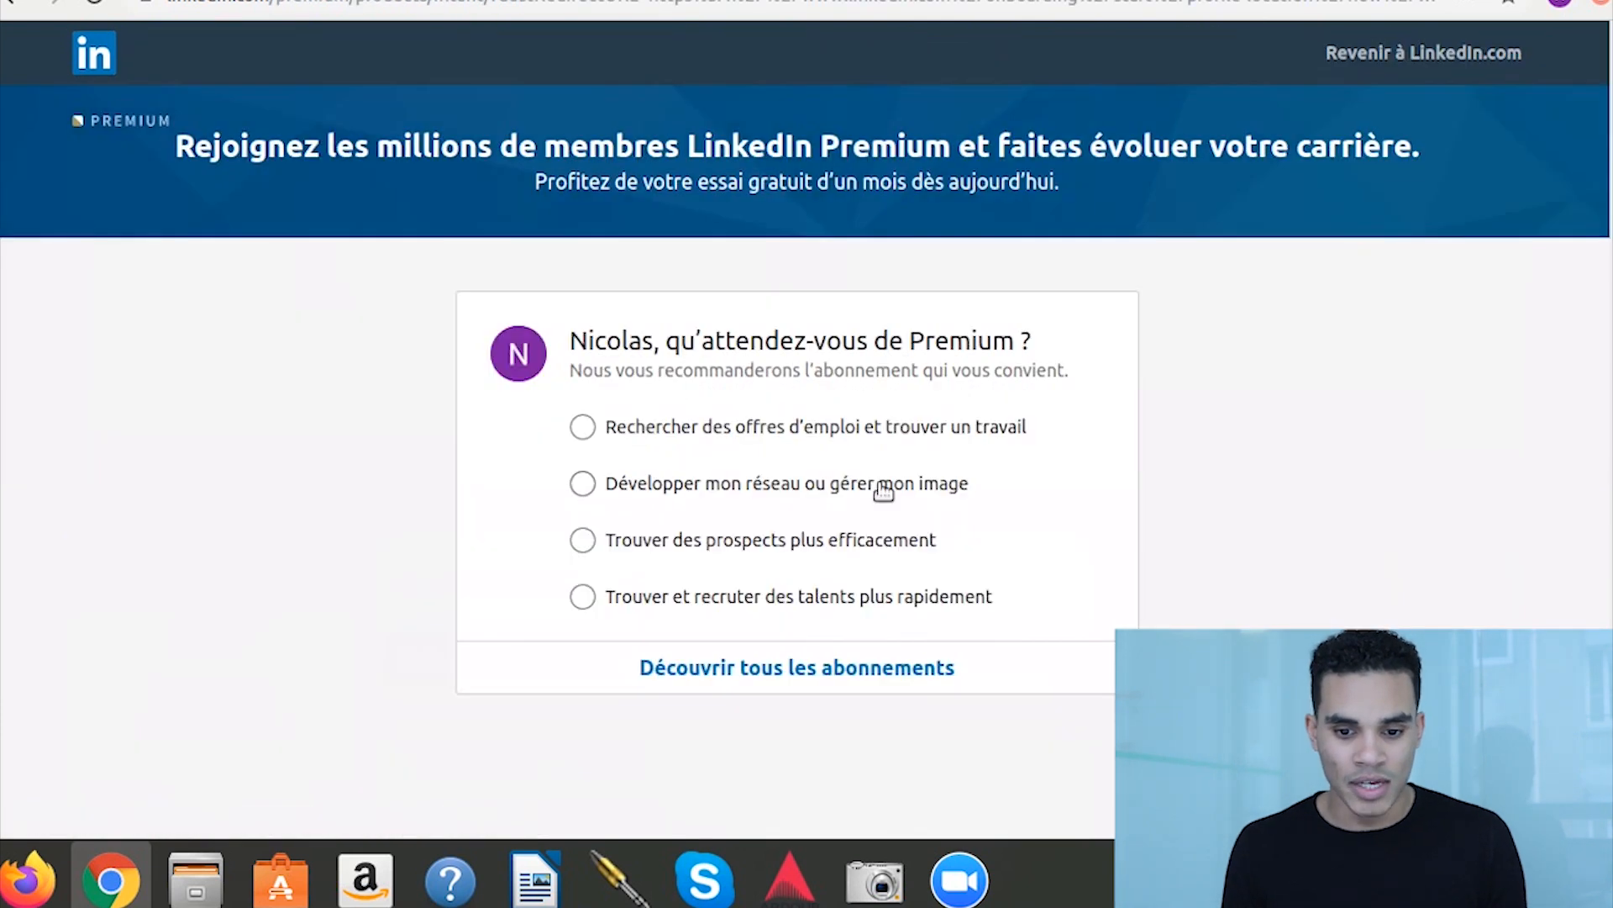
pyautogui.click(632, 538)
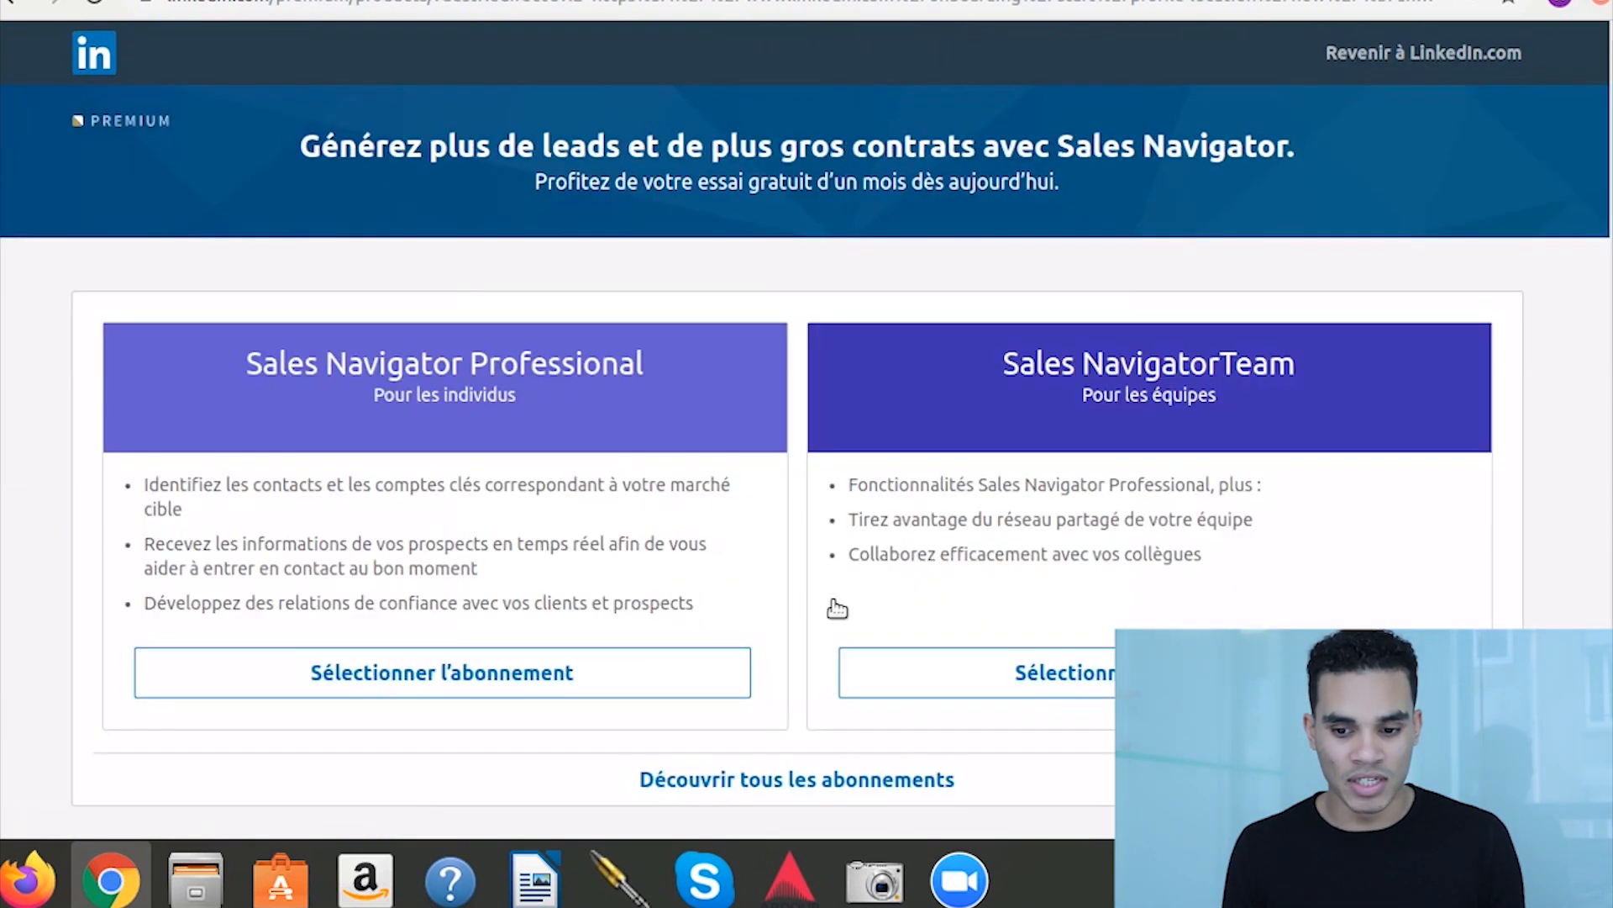
pyautogui.click(567, 655)
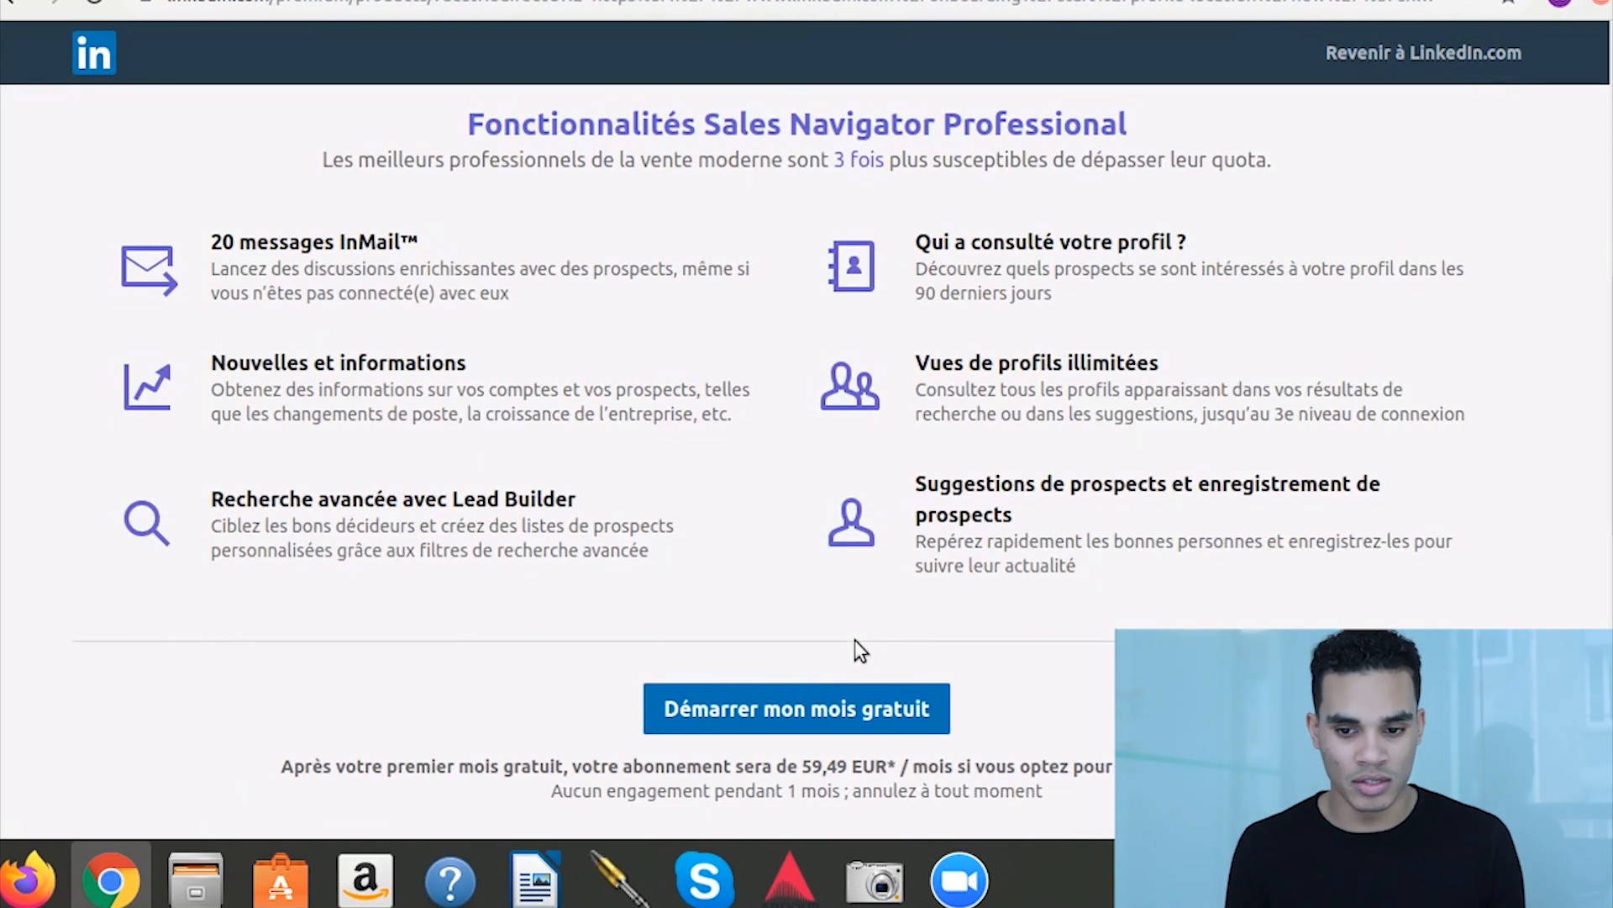
# Review the Sales Navigator Professional offer and start its free month
pyautogui.scroll(10, 855, 639)
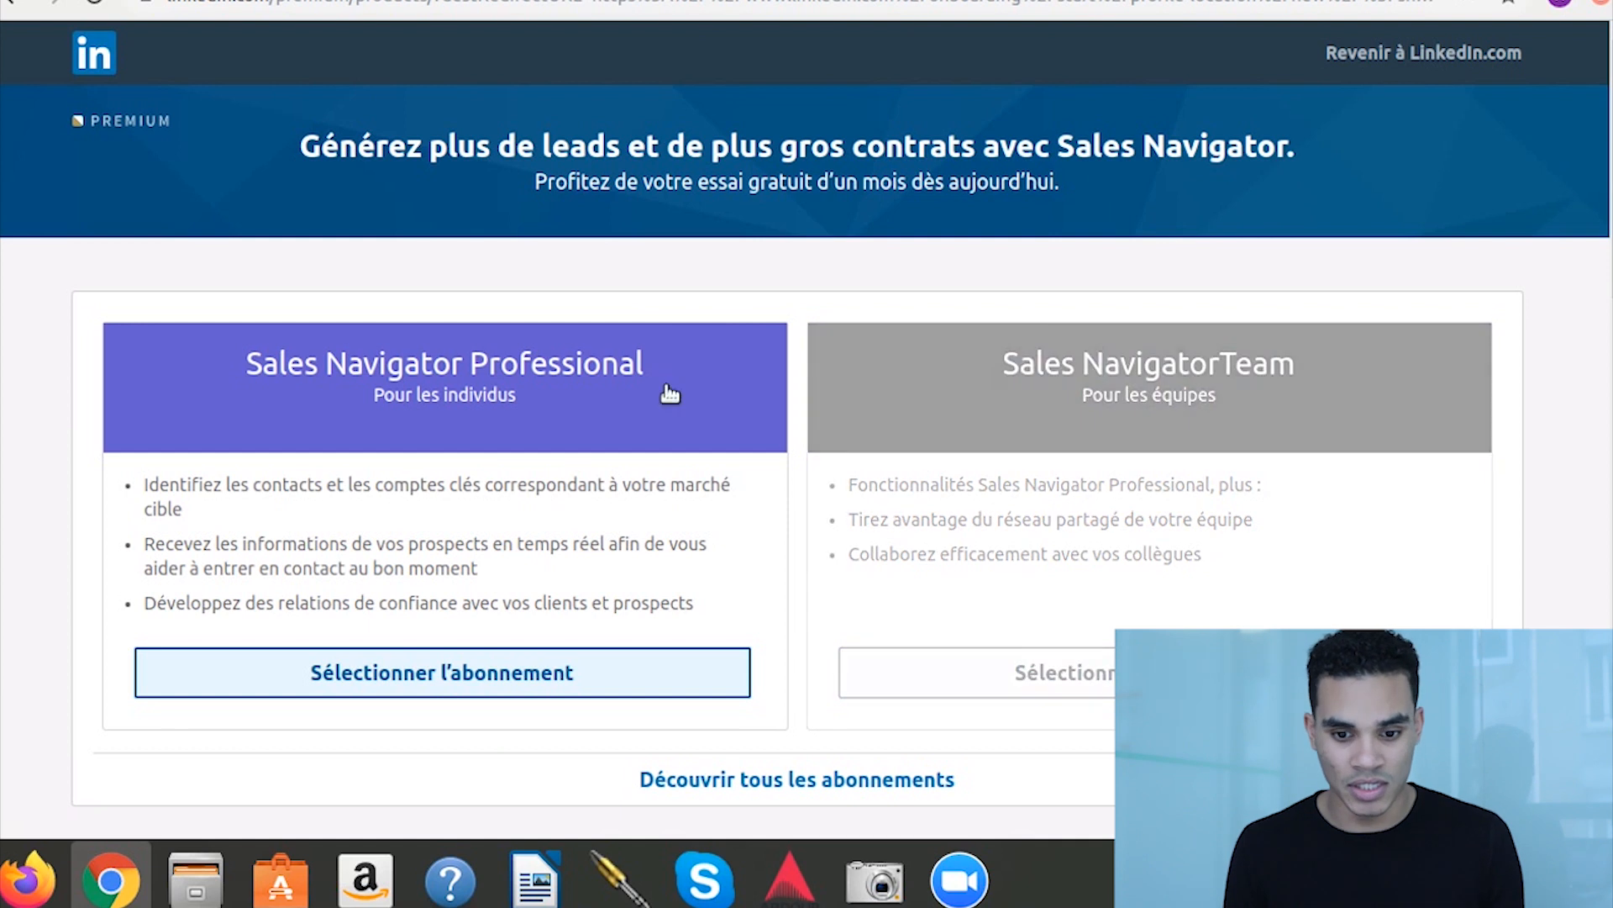
pyautogui.scroll(-10, 670, 392)
pyautogui.click(788, 632)
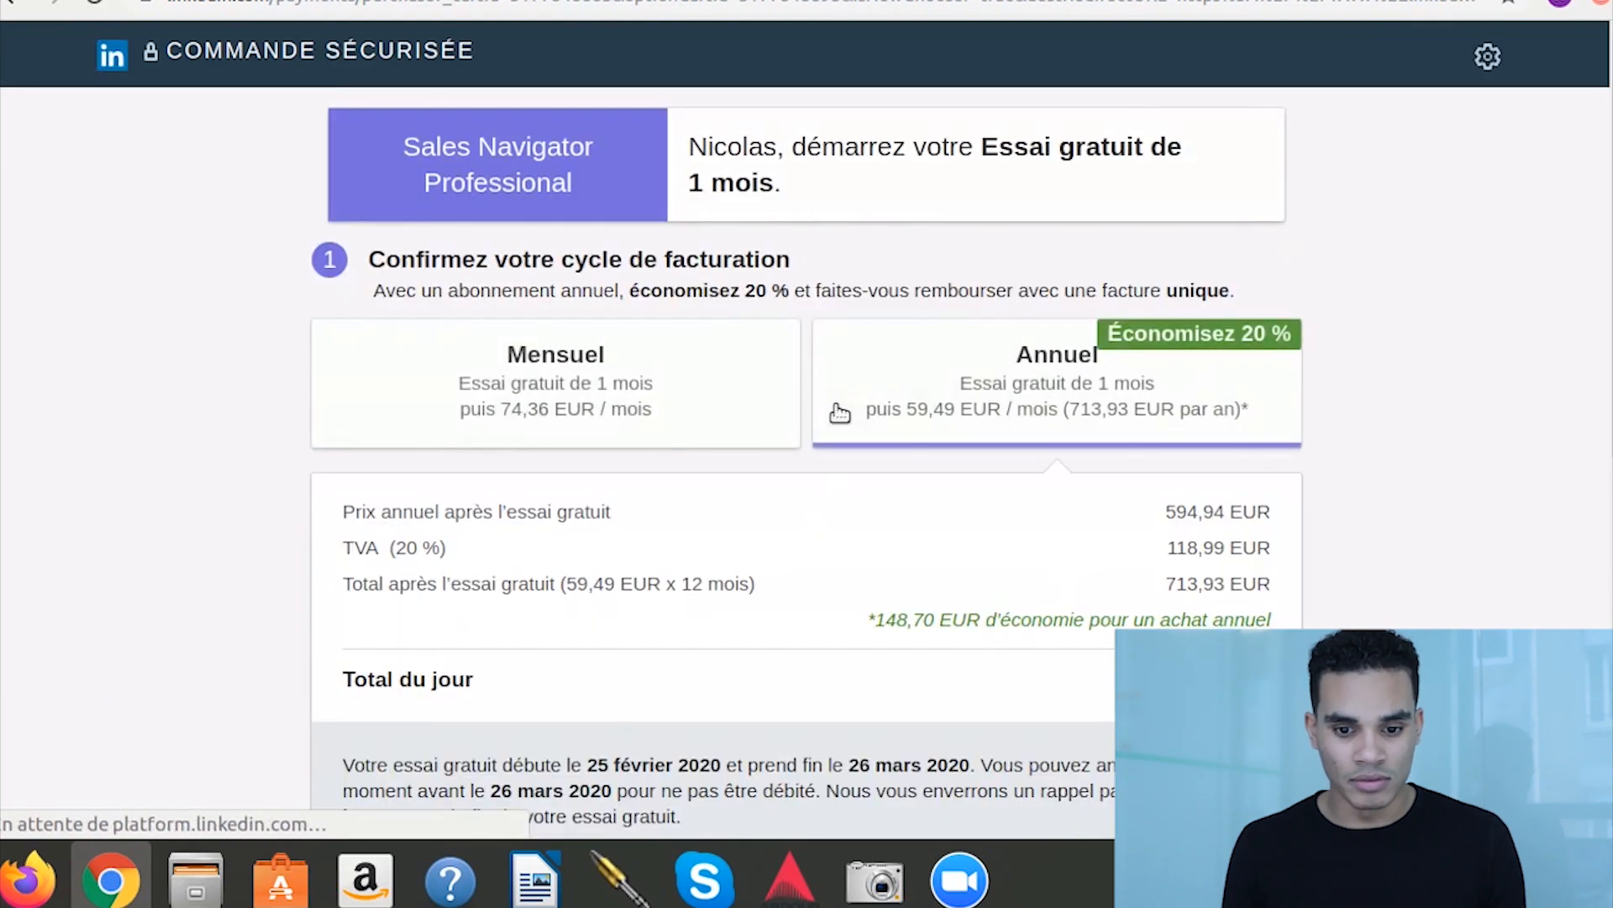
# Choose the monthly billing cycle and review the trial terms, payment section and frequently asked questions
pyautogui.click(654, 391)
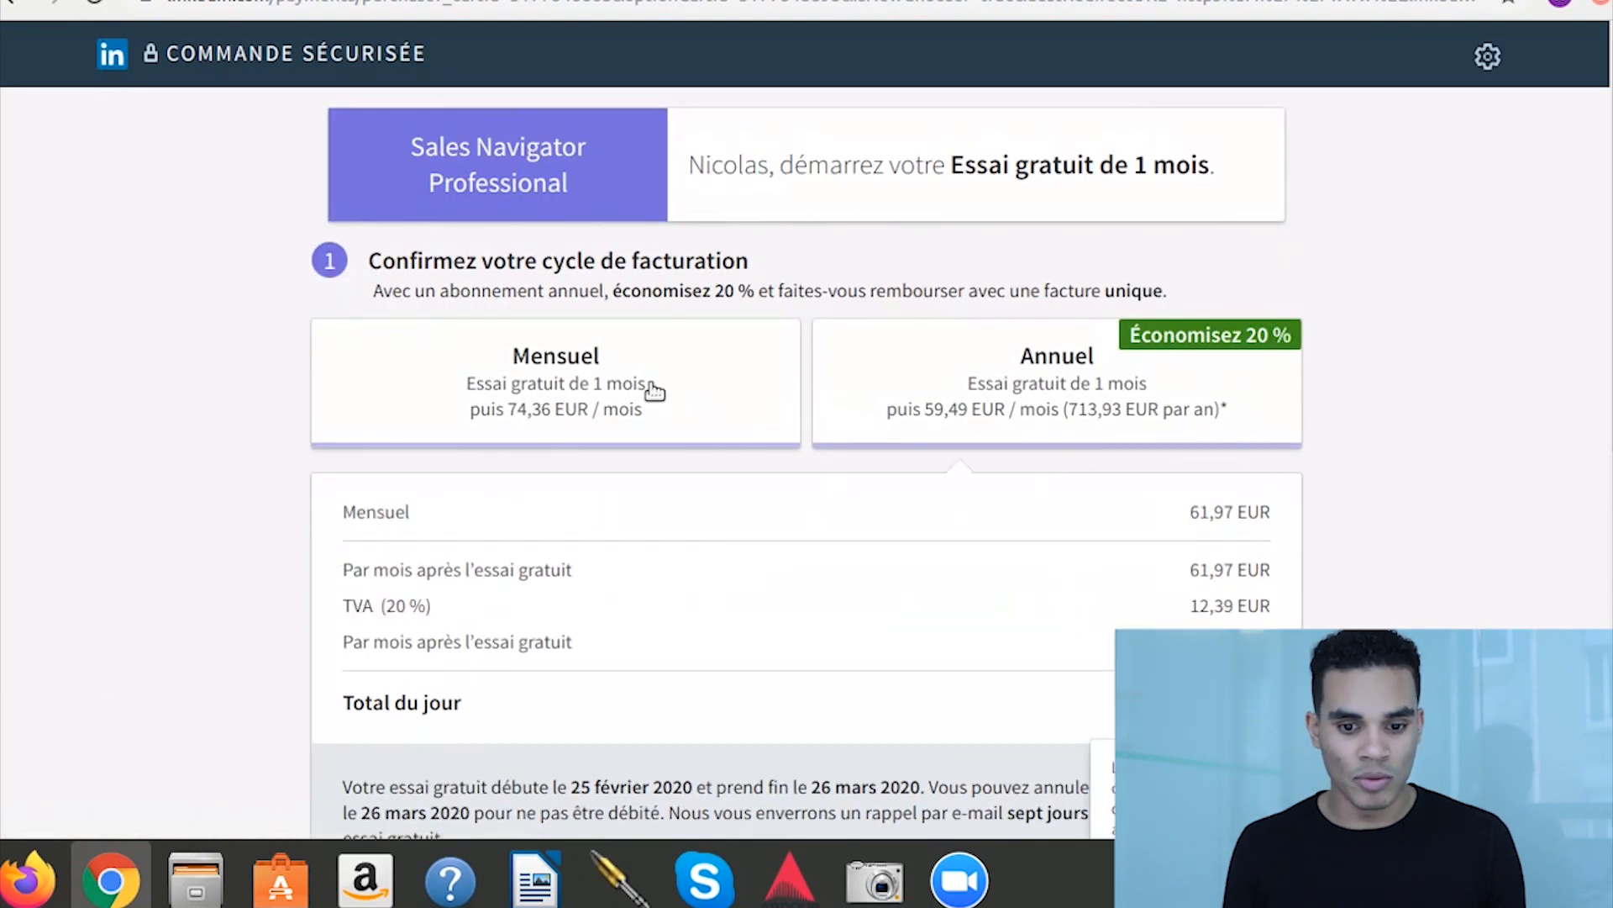
pyautogui.scroll(-3, 1080, 580)
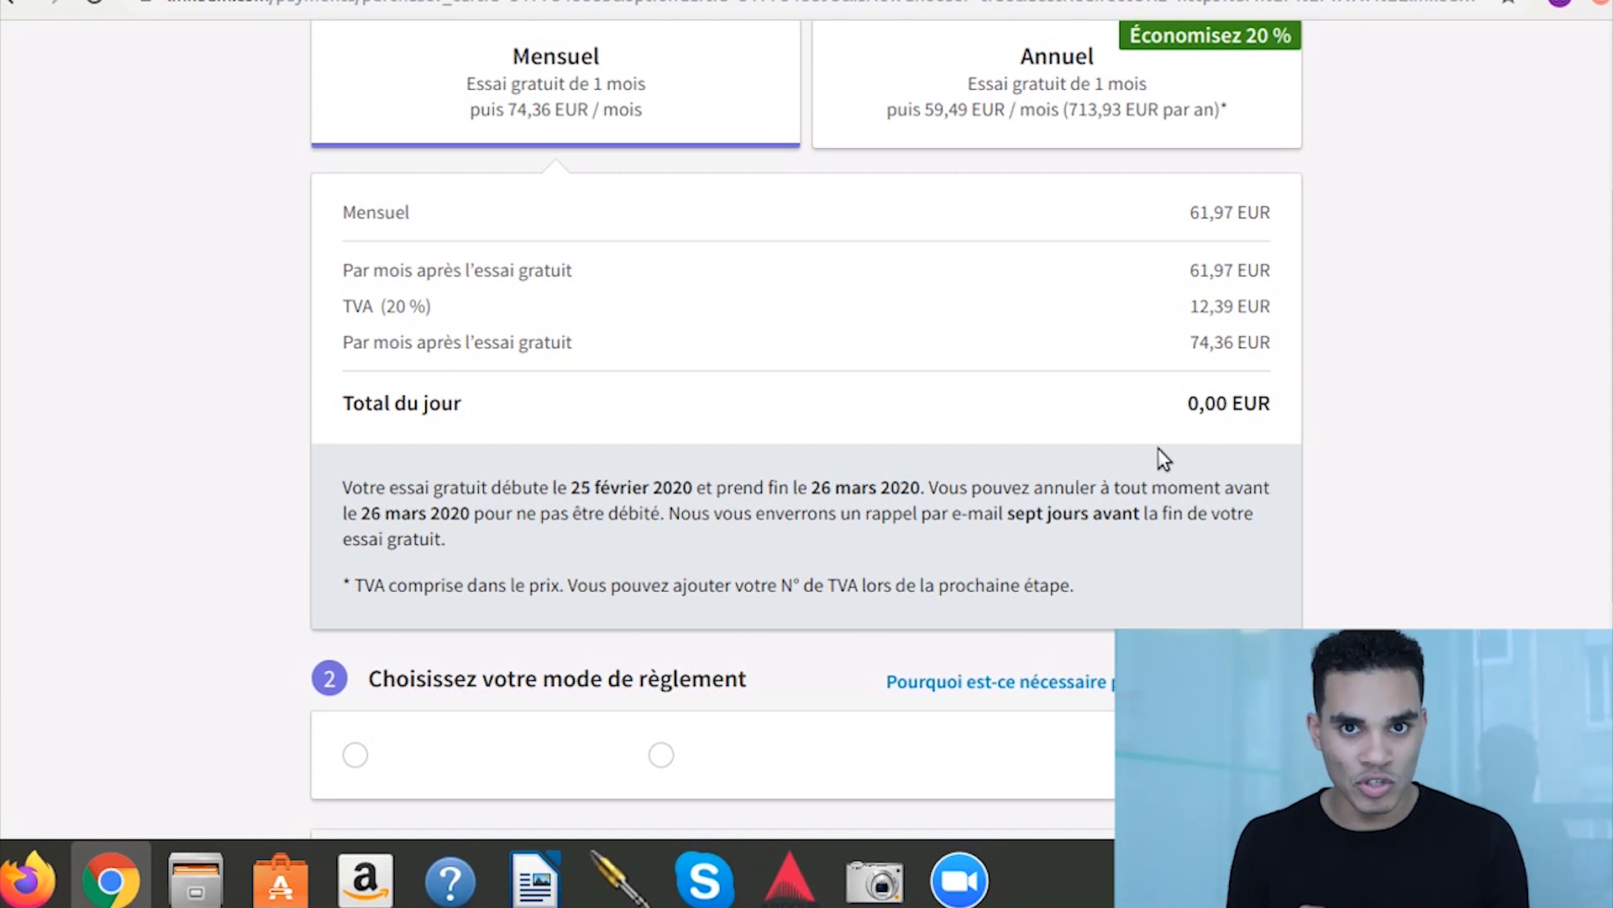
pyautogui.scroll(-5, 1001, 526)
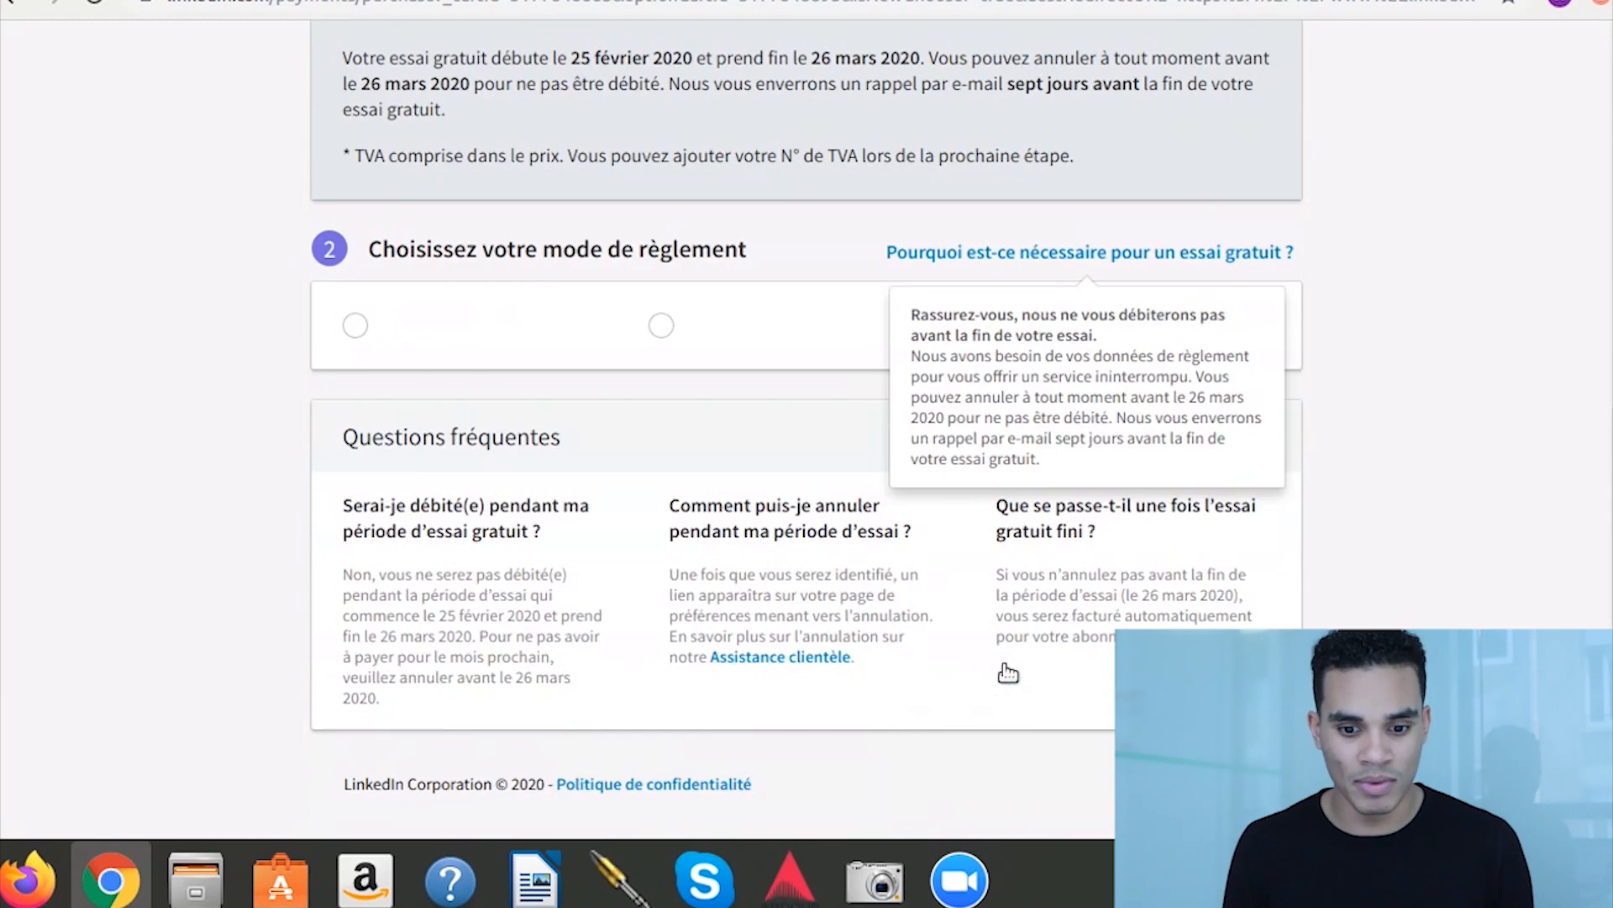
pyautogui.scroll(5, 841, 479)
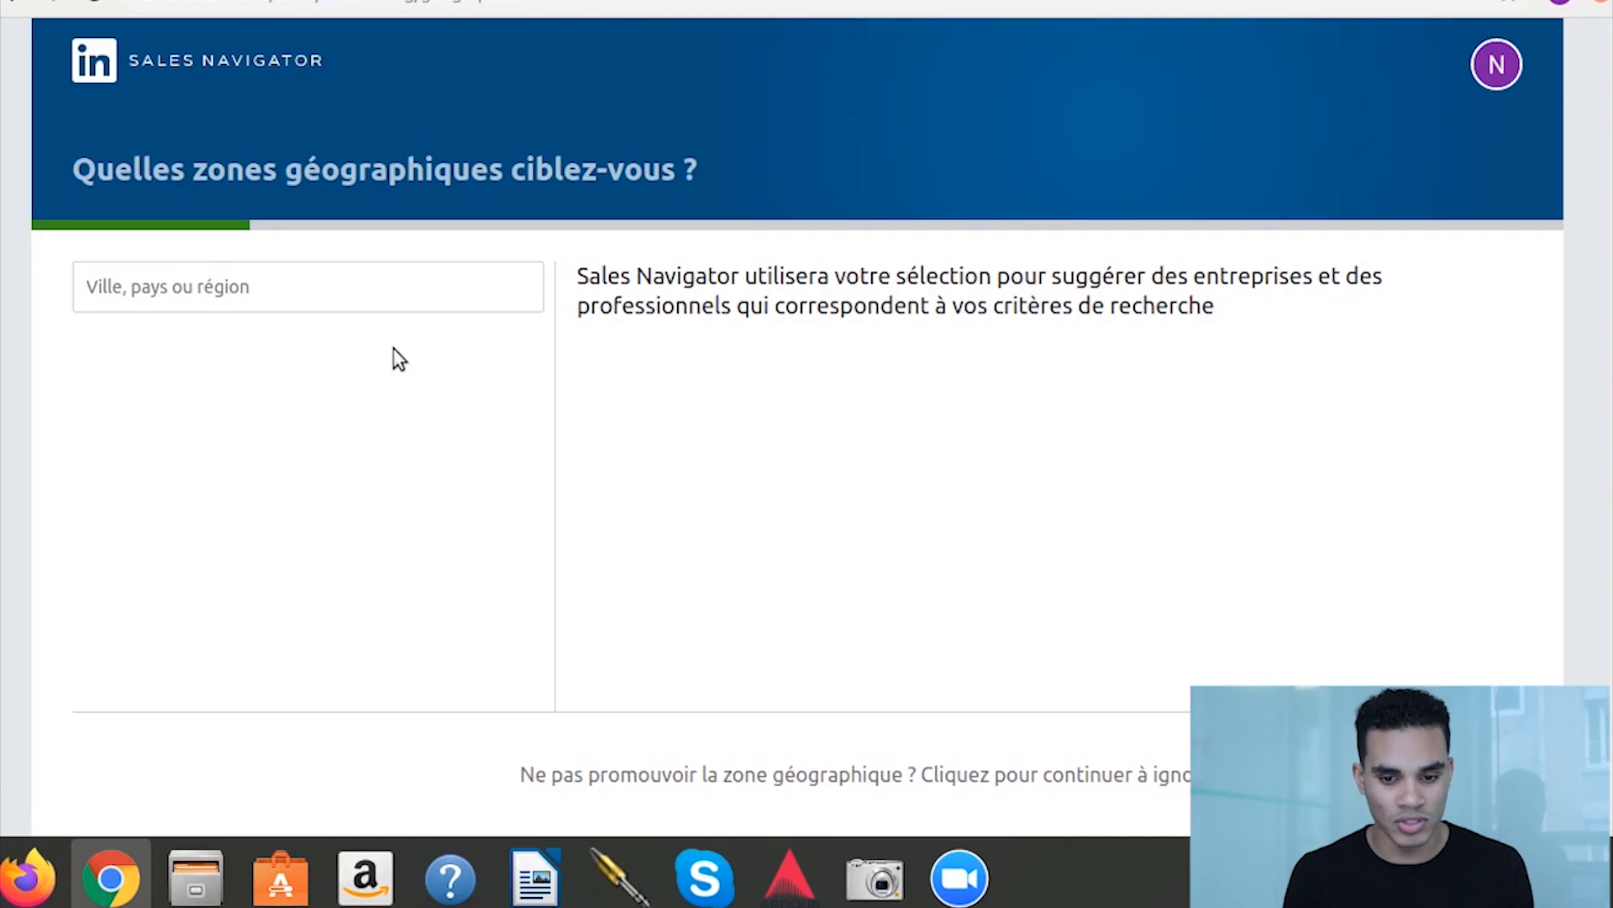
# Preview the suggested target geographic areas for the letter A and browse the list of target sectors
pyautogui.click(405, 304)
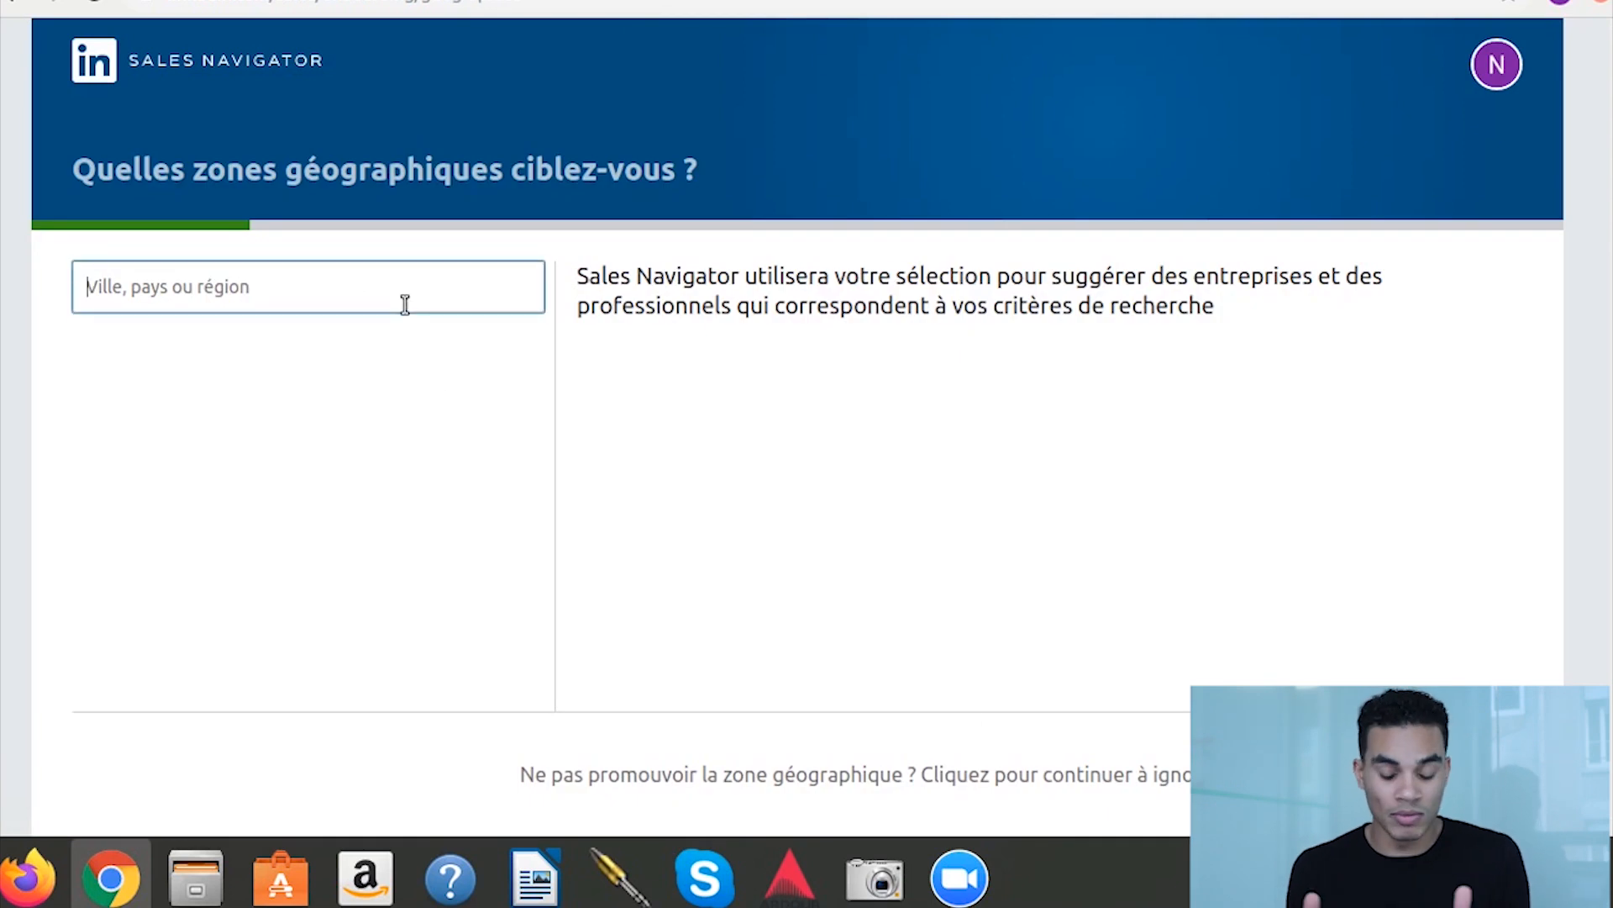
pyautogui.write('A')
pyautogui.press('BackSpace')
pyautogui.write('A')
pyautogui.press('BackSpace')
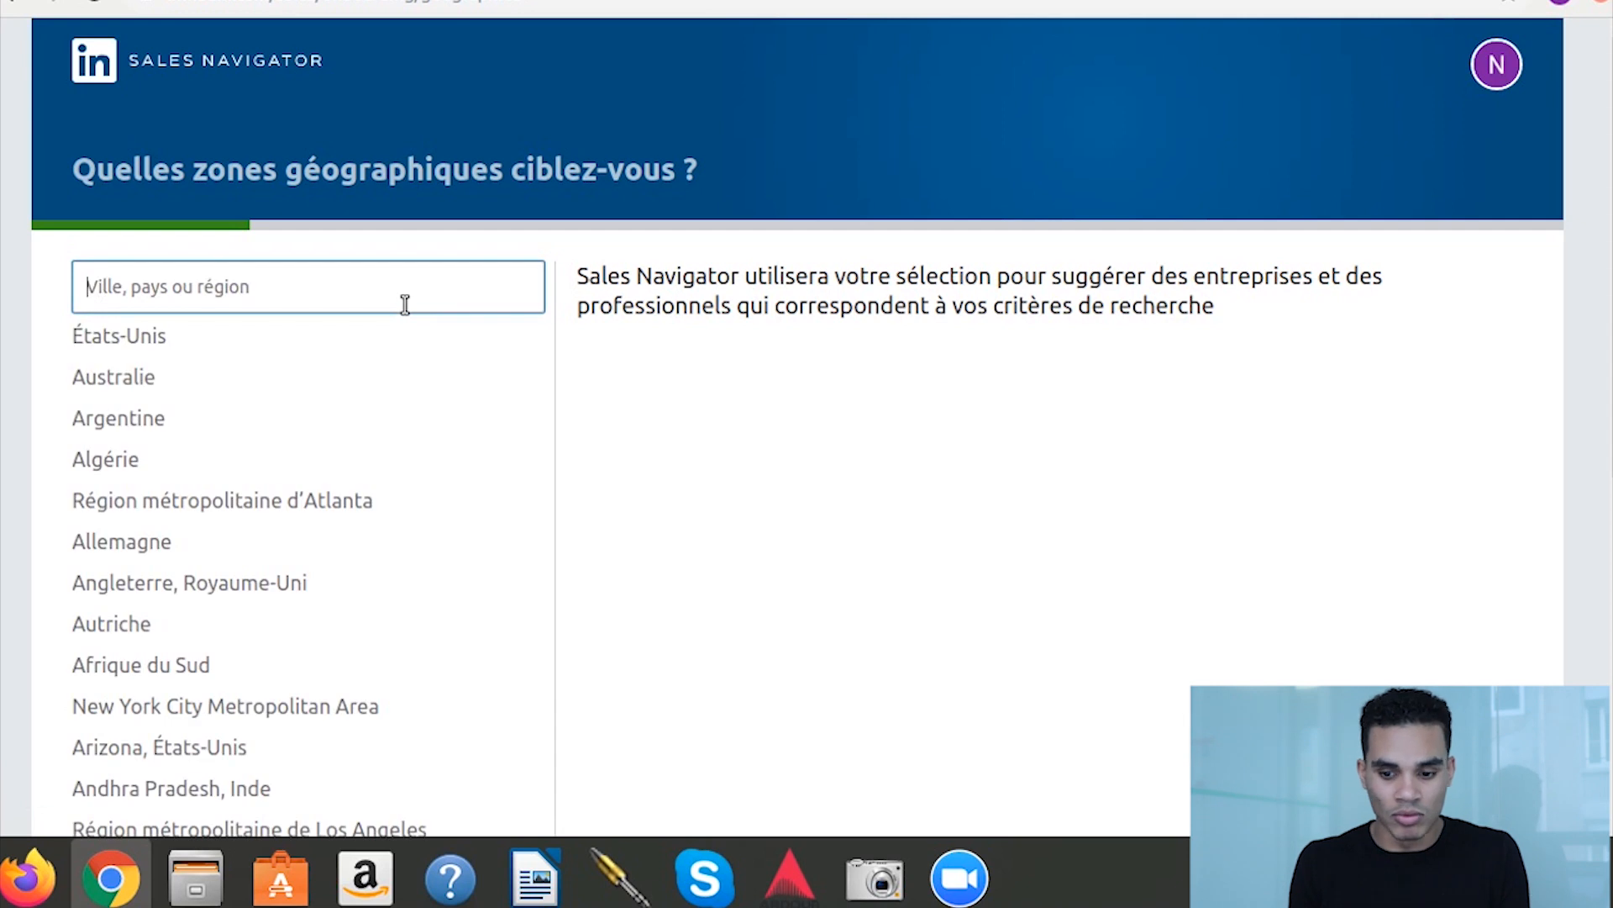
pyautogui.write('o')
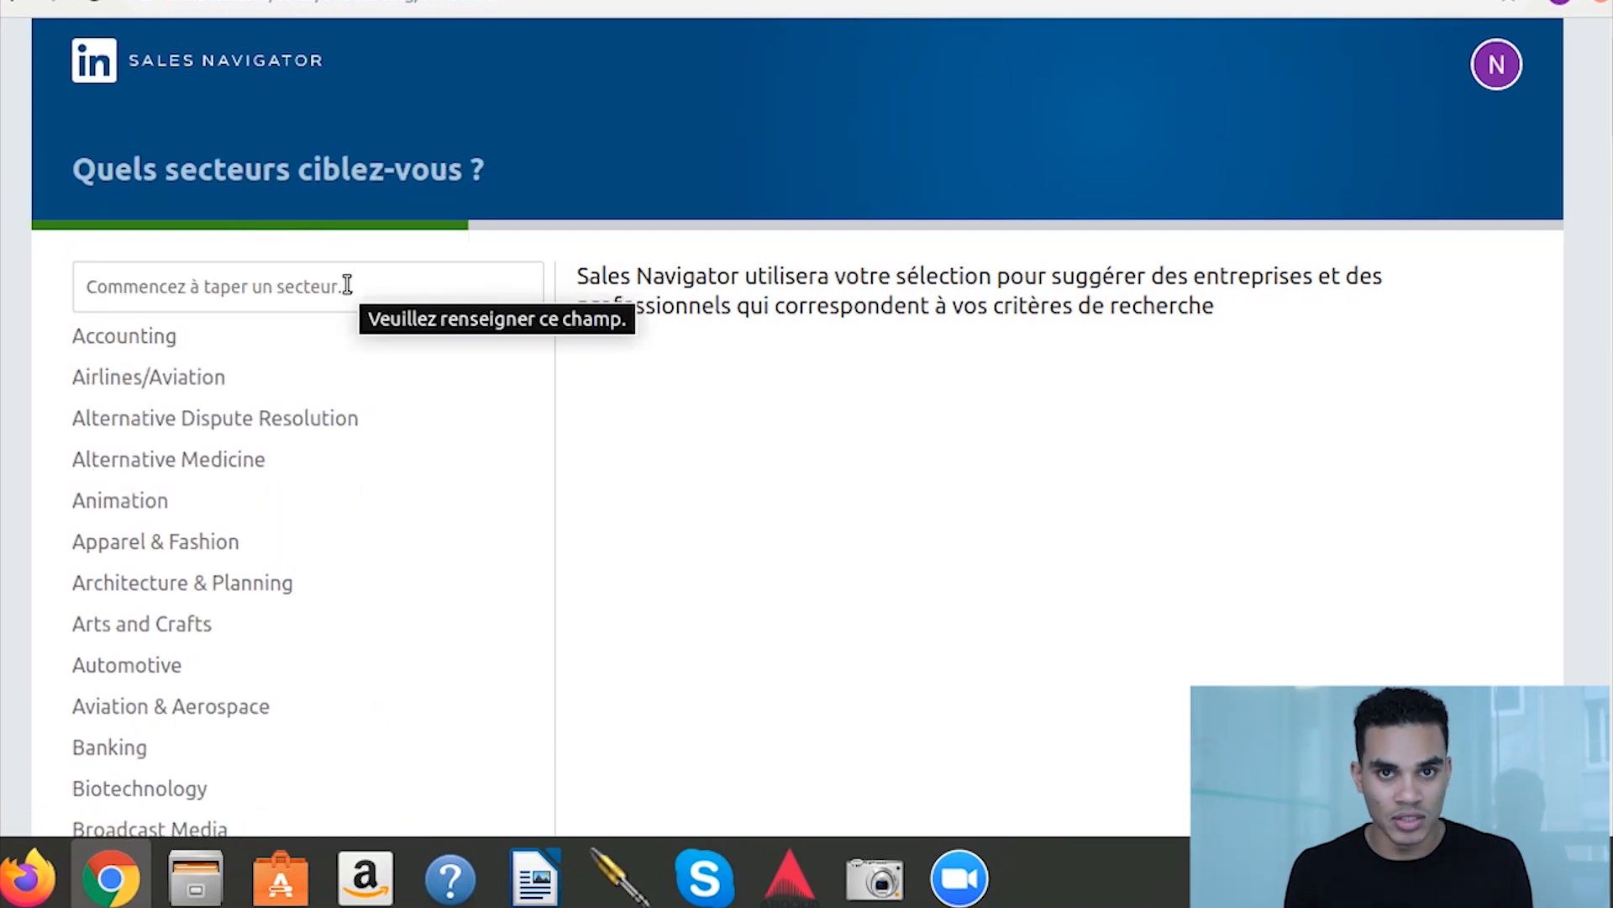
pyautogui.scroll(-3, 389, 692)
pyautogui.scroll(3, 252, 514)
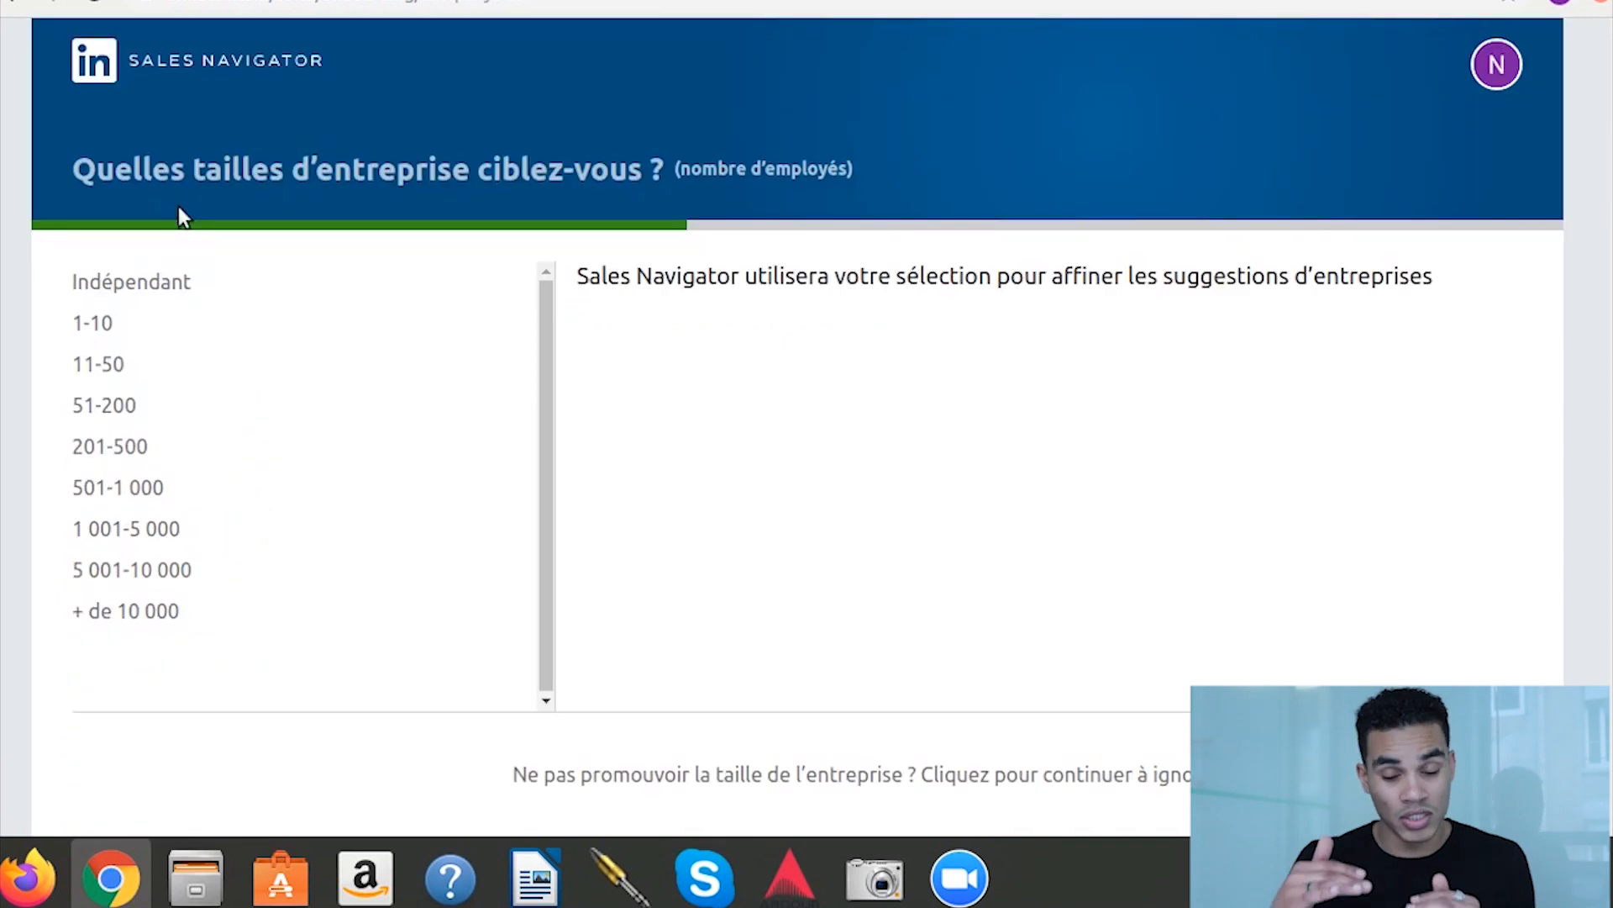
# Target company sizes Indépendant, 1-10, 11-50, 51-200 and 201-500 employees
pyautogui.click(128, 290)
pyautogui.click(109, 283)
pyautogui.click(117, 290)
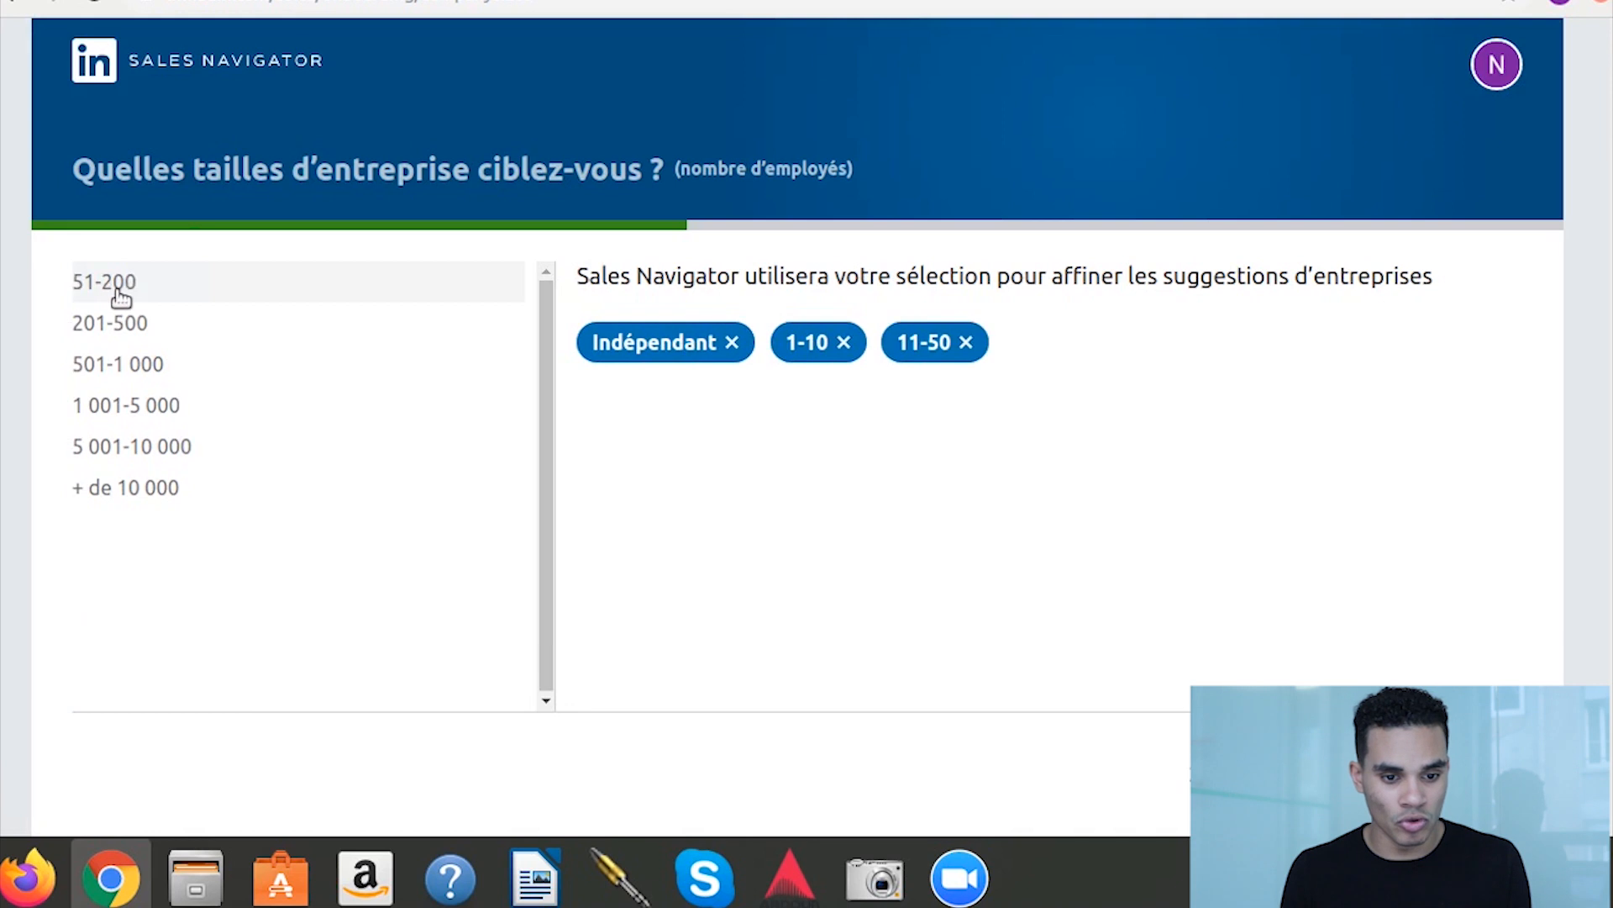
pyautogui.click(125, 286)
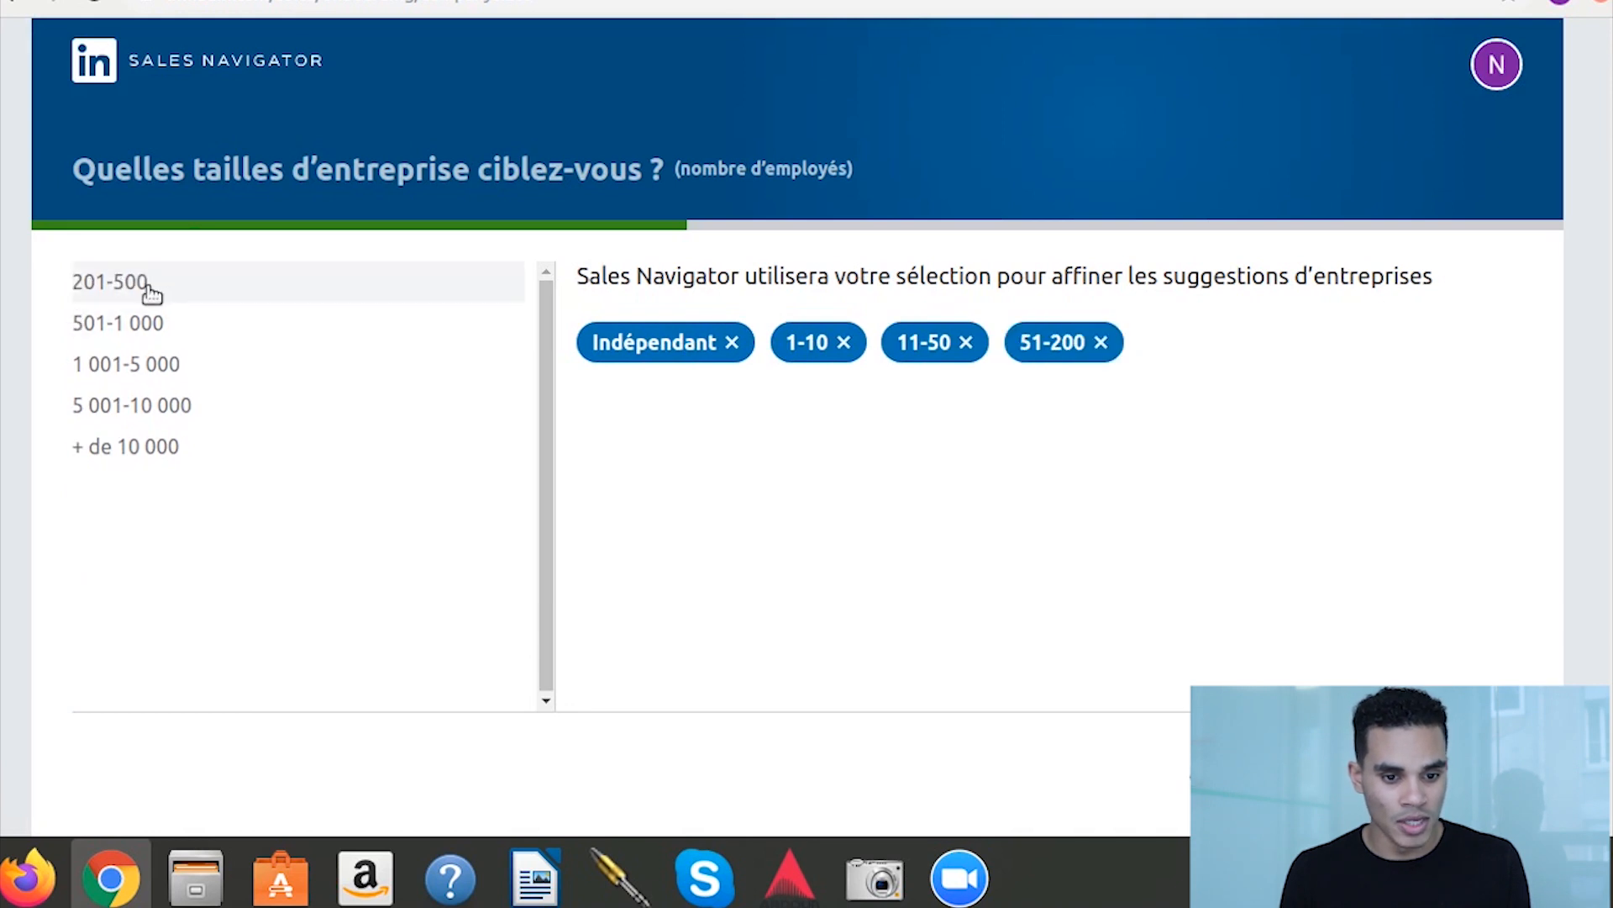
pyautogui.click(150, 290)
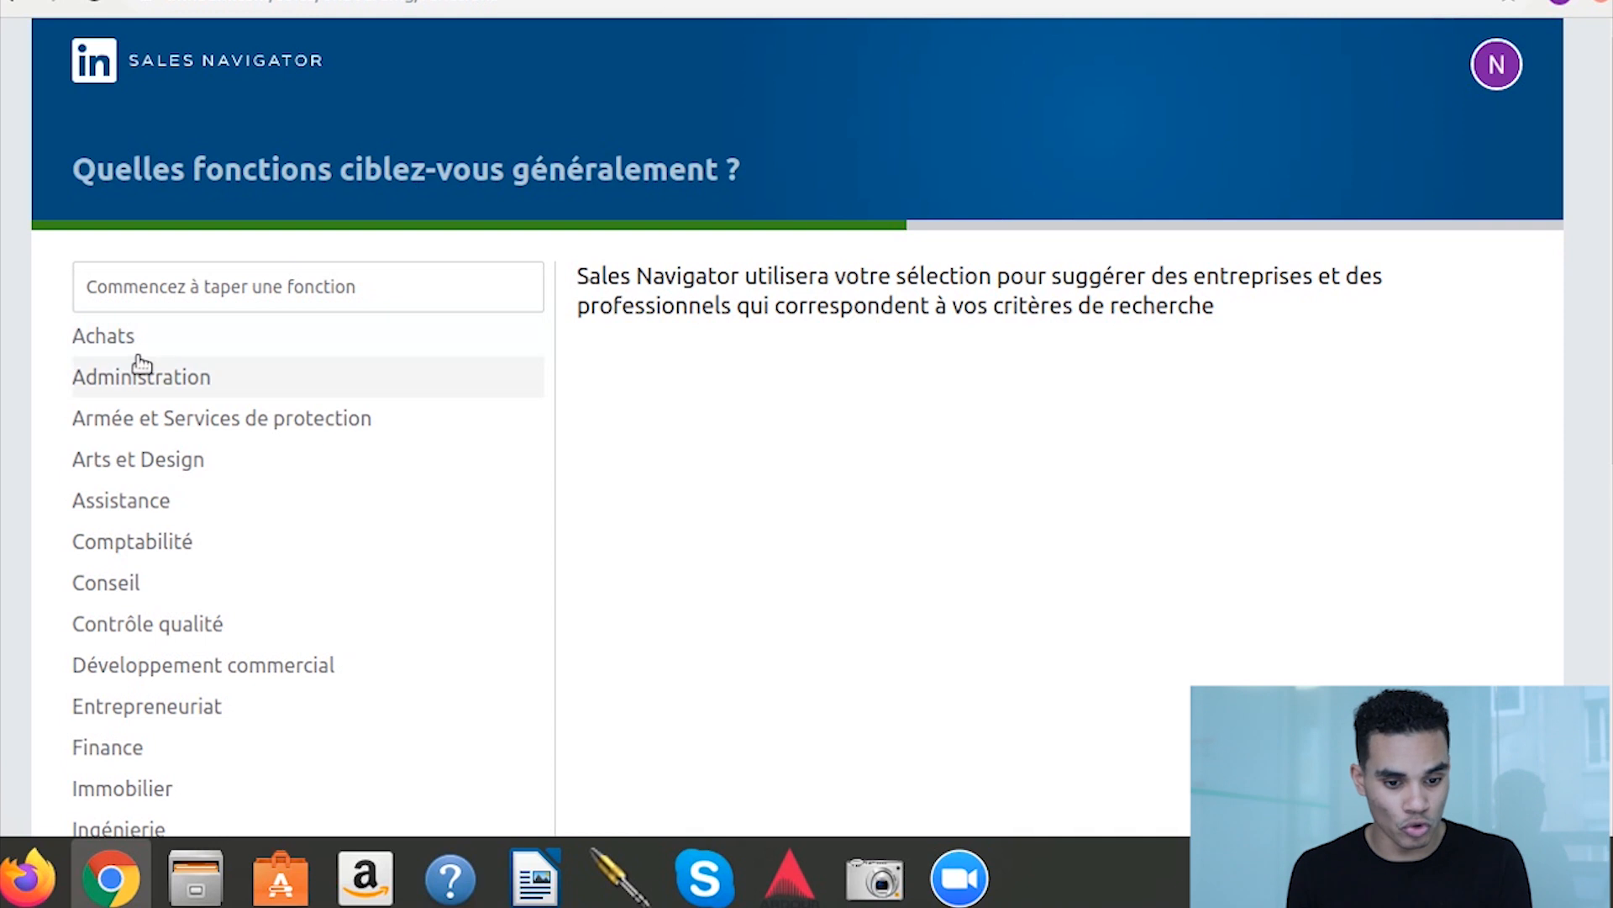
# Add Achats as the target job function and continue to the seniority level question
pyautogui.click(249, 336)
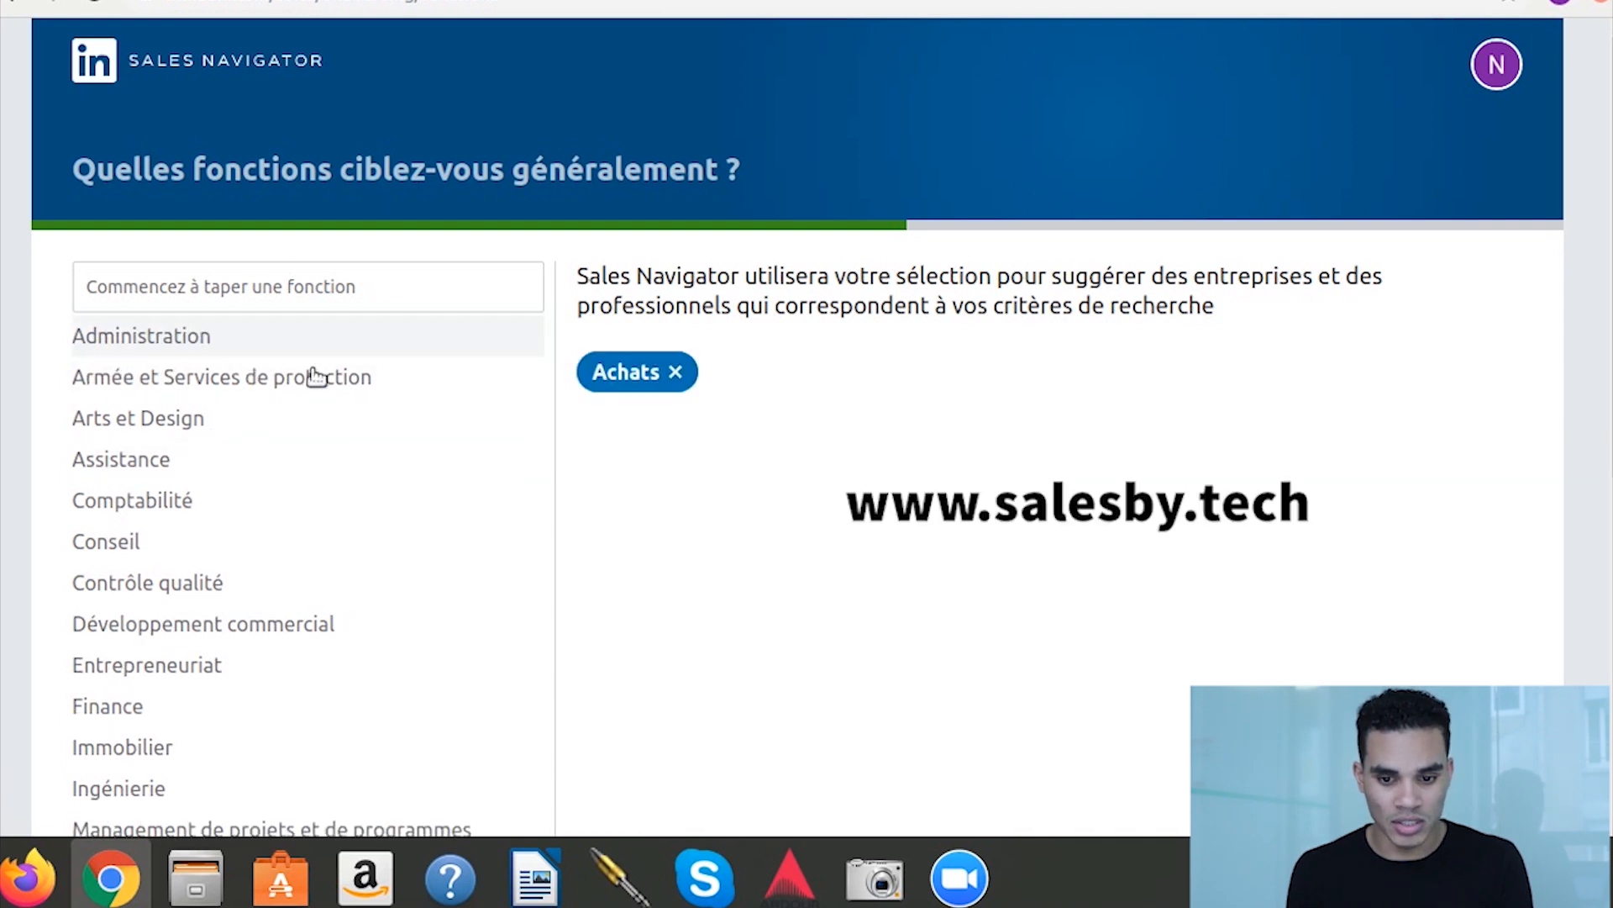
pyautogui.scroll(-8, 971, 758)
pyautogui.click(1500, 773)
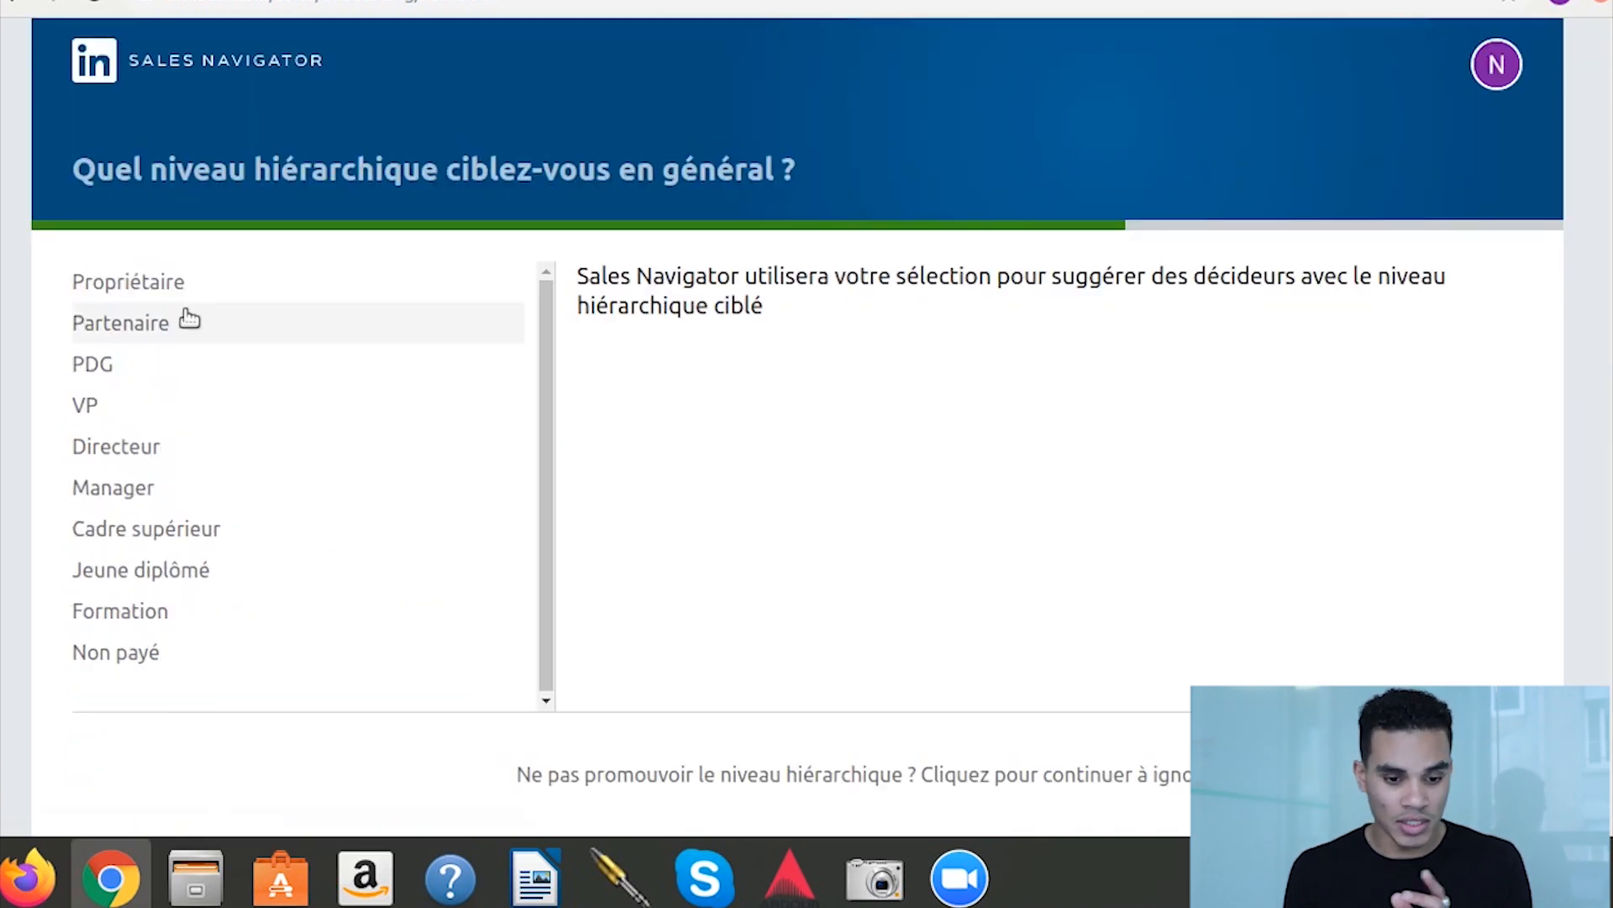
# Target the seniority levels Directeur, PDG, VP and Manager, and complete the sales preferences
pyautogui.click(115, 454)
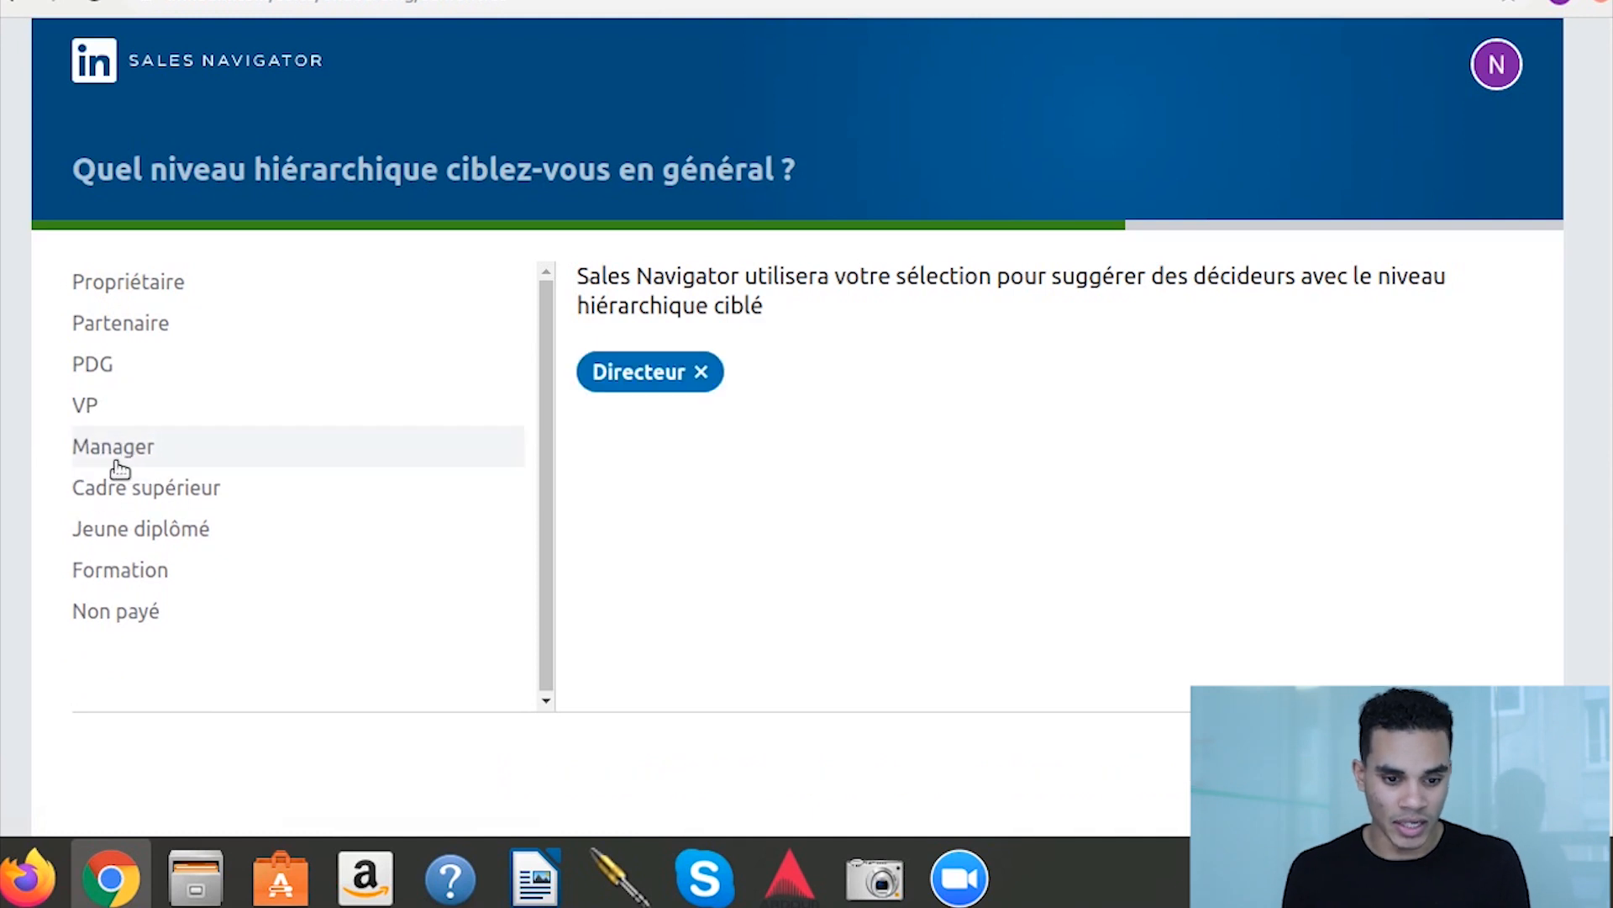
pyautogui.click(92, 366)
pyautogui.click(134, 366)
pyautogui.click(137, 368)
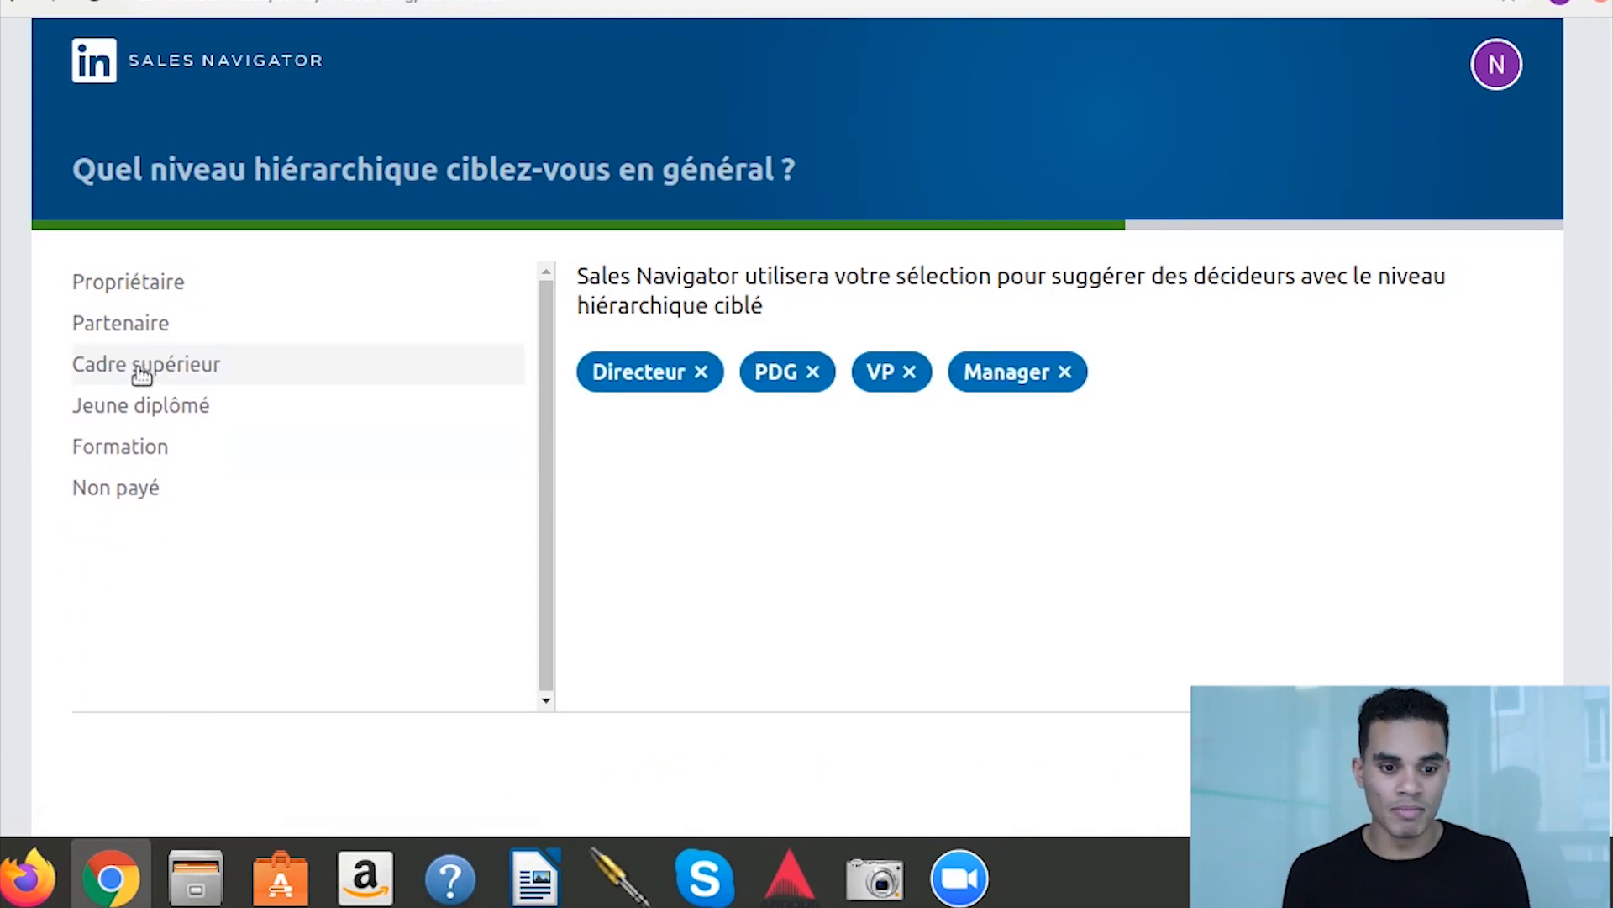
pyautogui.click(1475, 769)
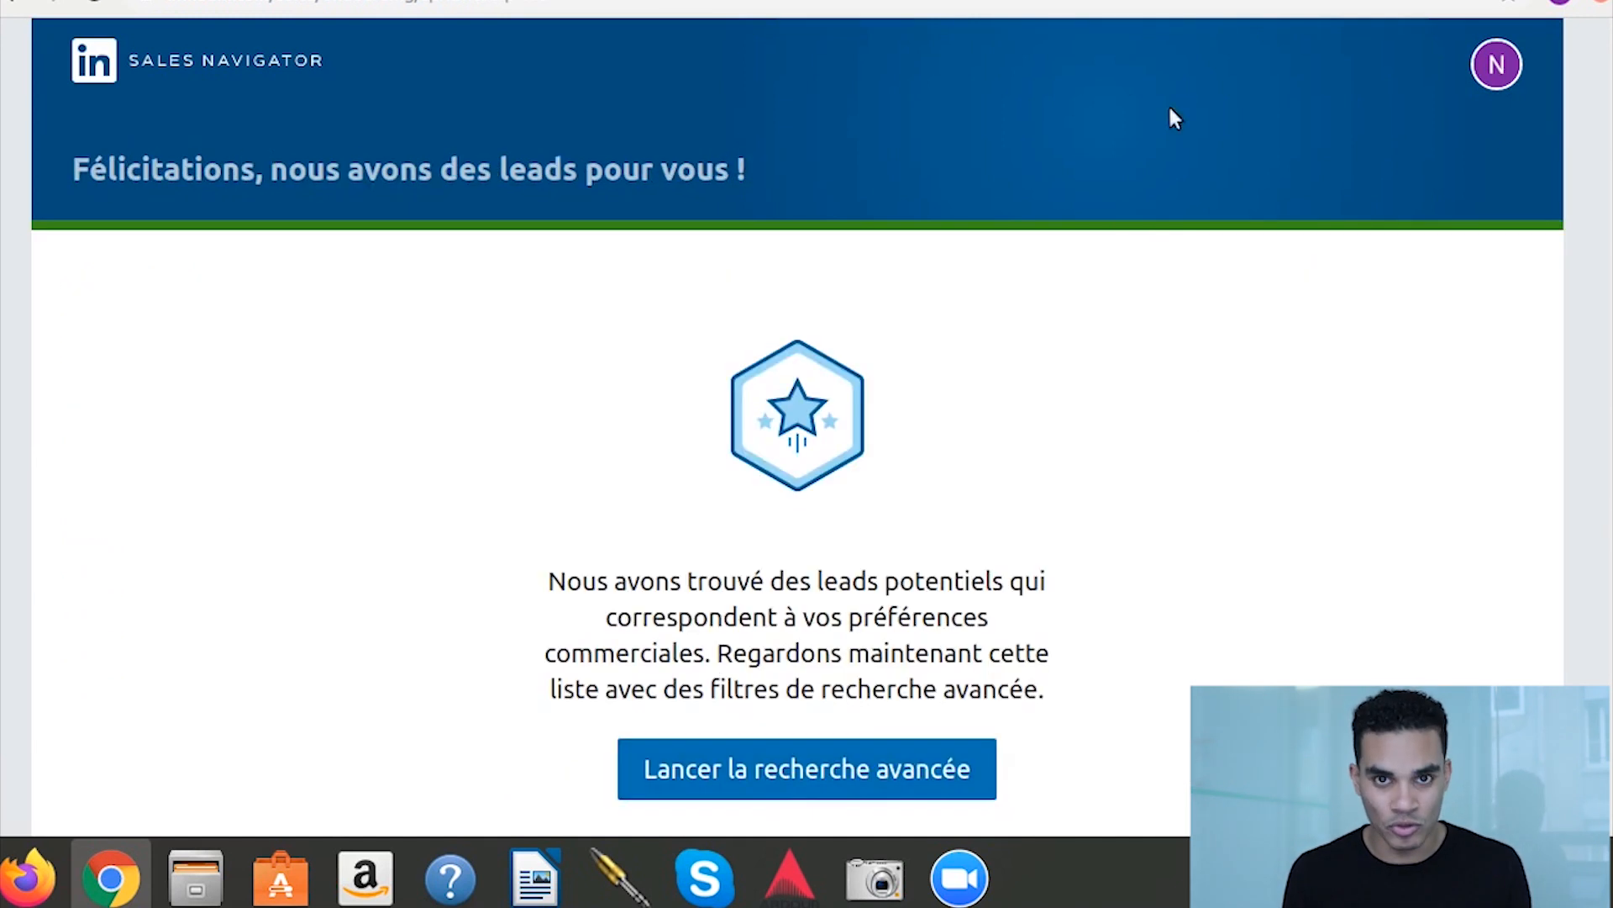
# Launch the advanced search from the saved preferences and review the prospect results and applied filters
pyautogui.click(738, 764)
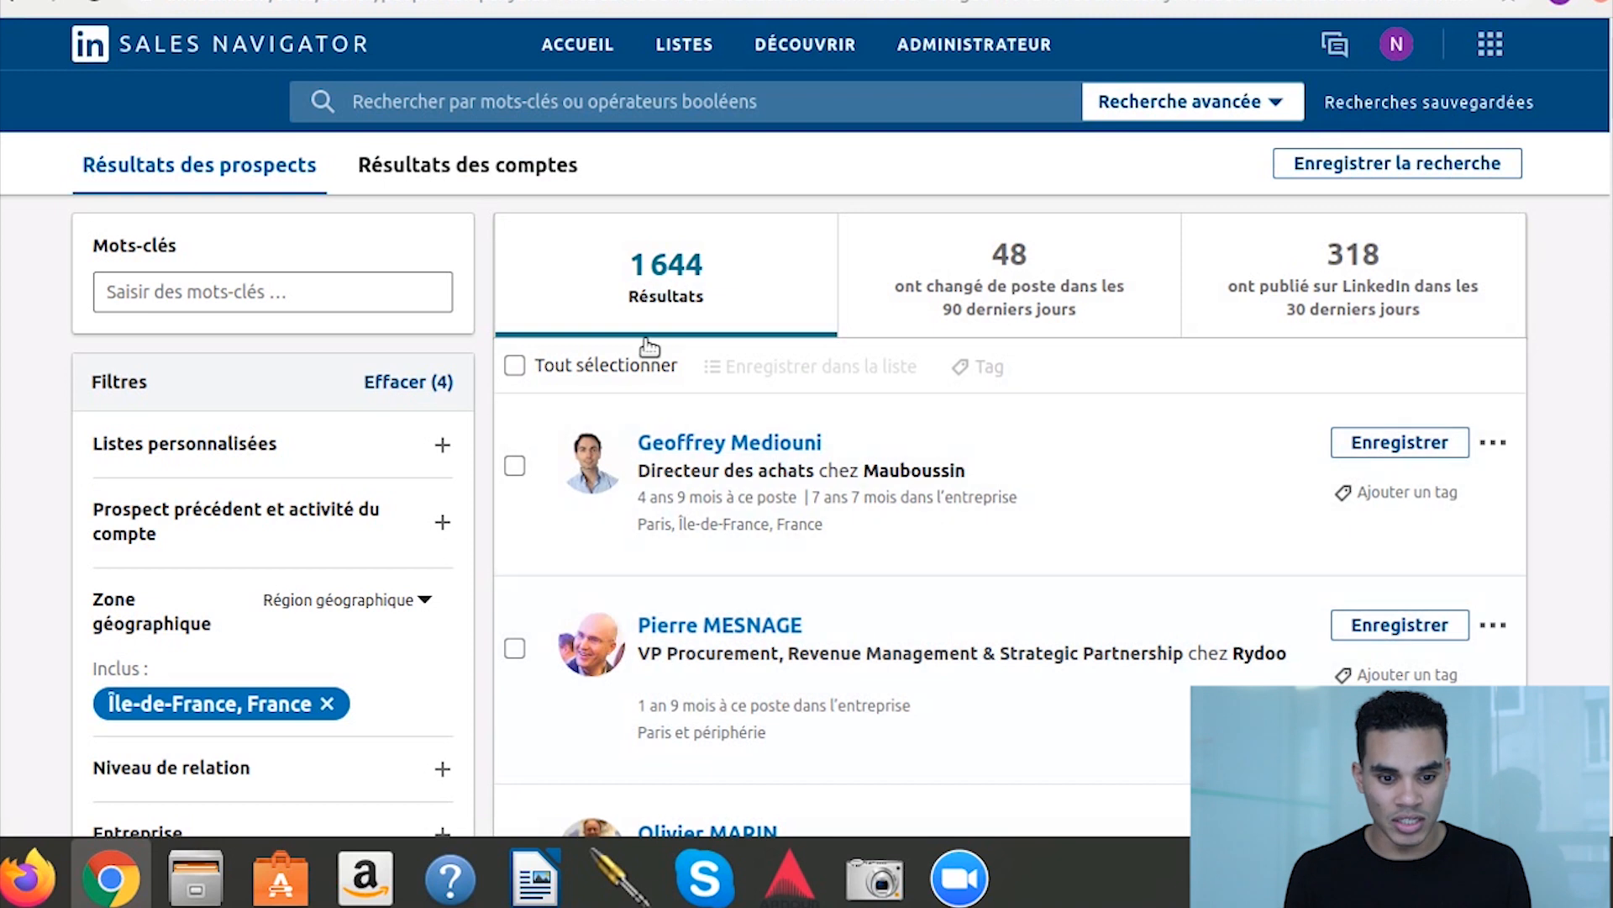
pyautogui.scroll(-10, 425, 641)
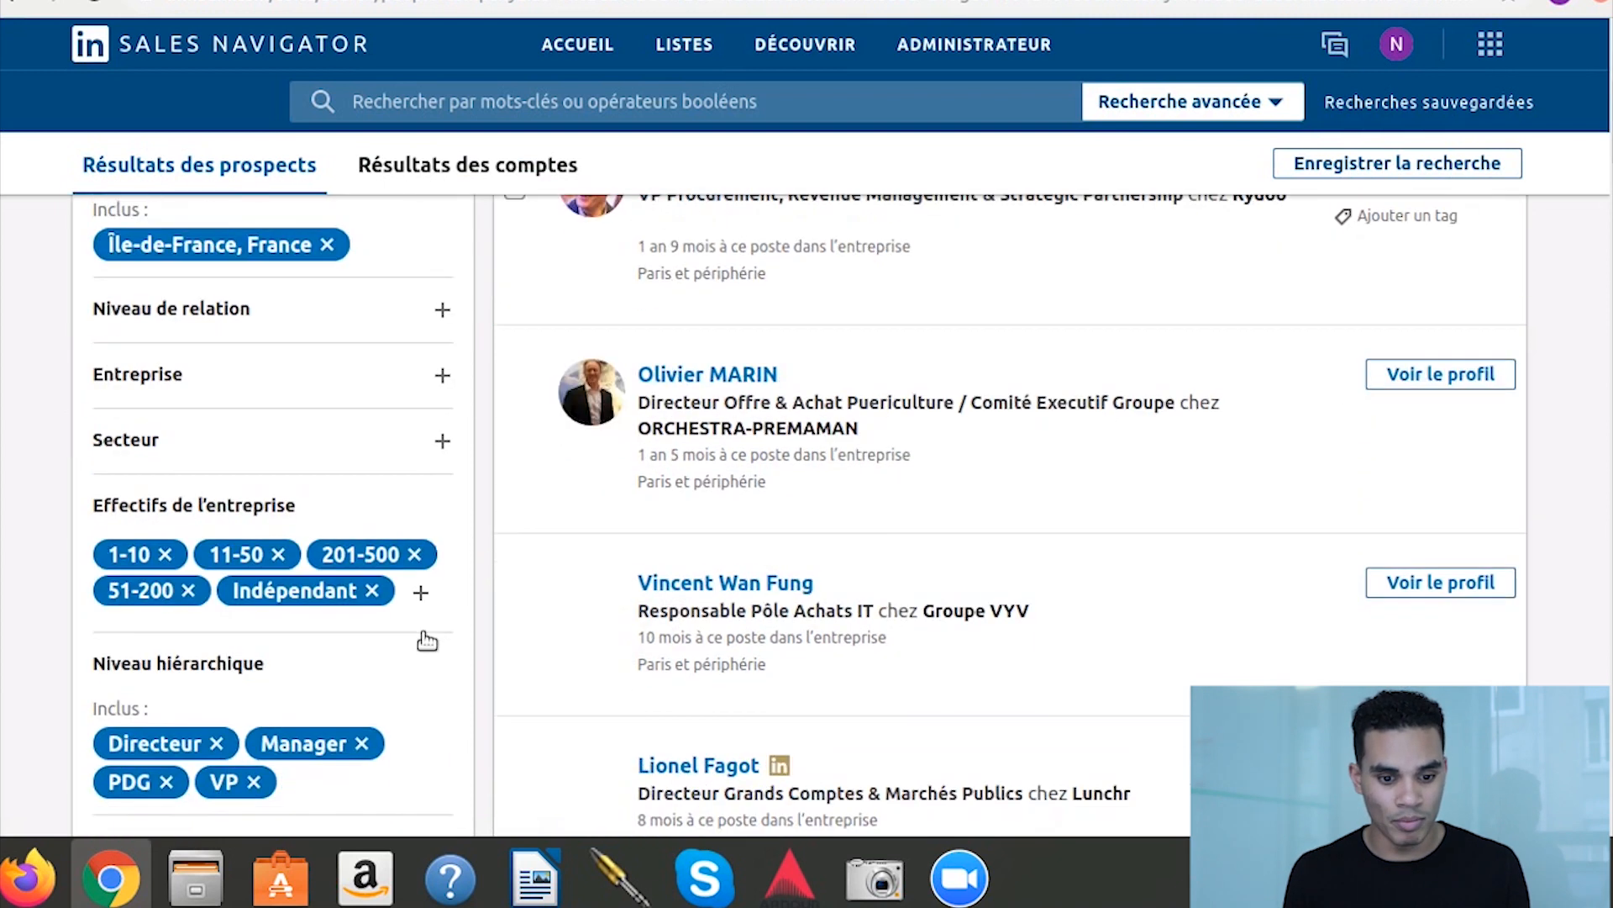
pyautogui.scroll(5, 422, 640)
pyautogui.scroll(5, 424, 637)
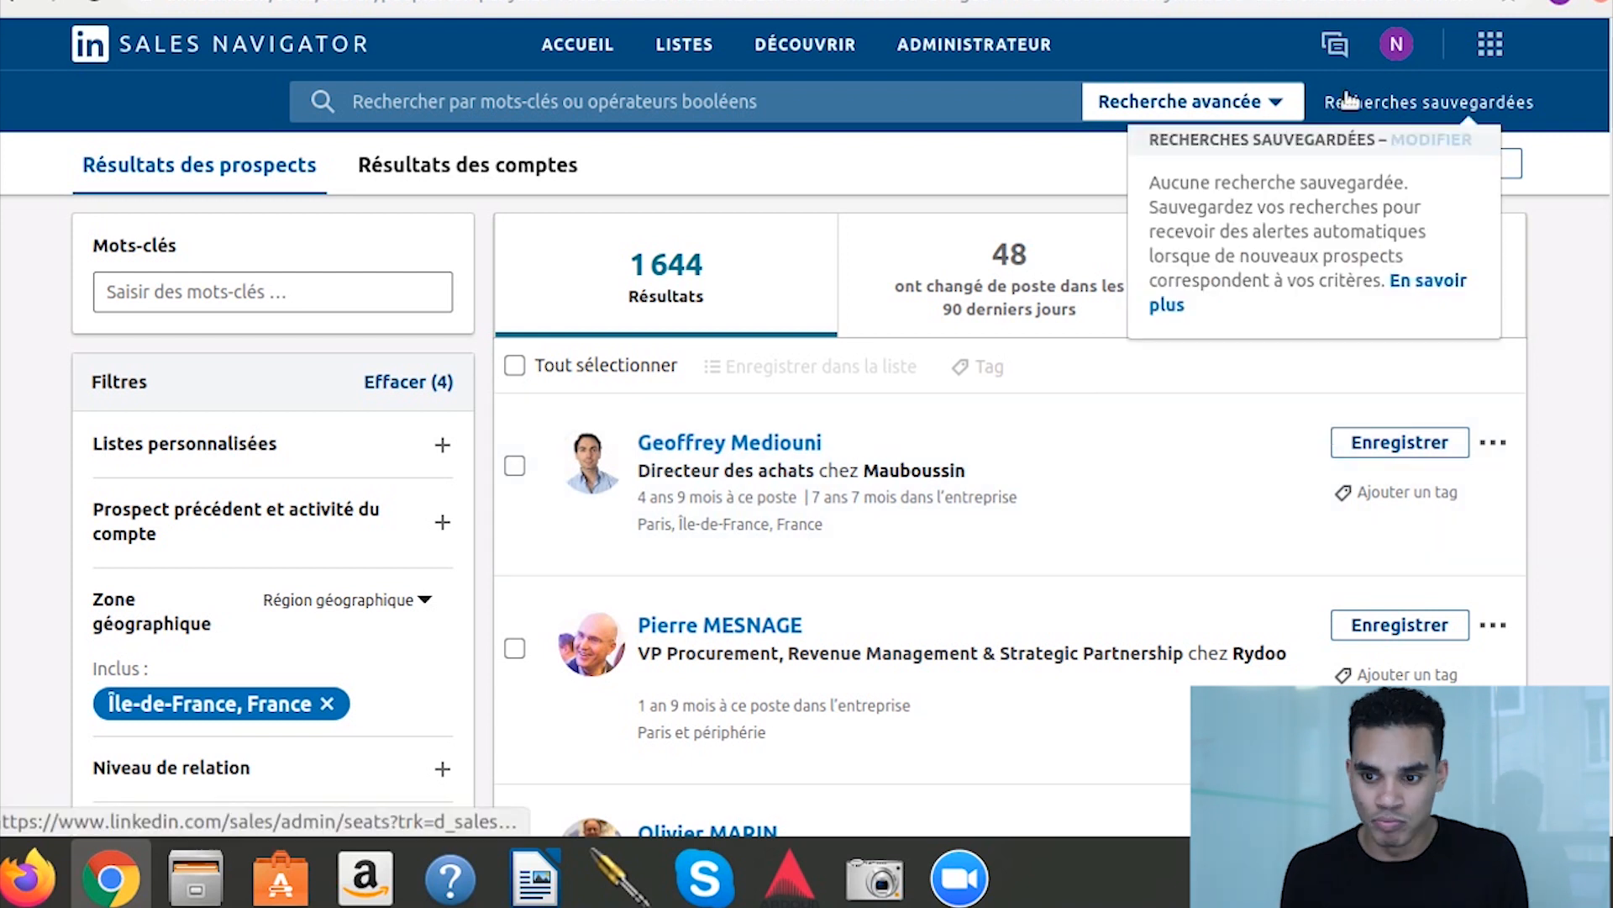
# Open the account preferences and start cancelling the Sales Navigator Professional subscription
pyautogui.click(1394, 47)
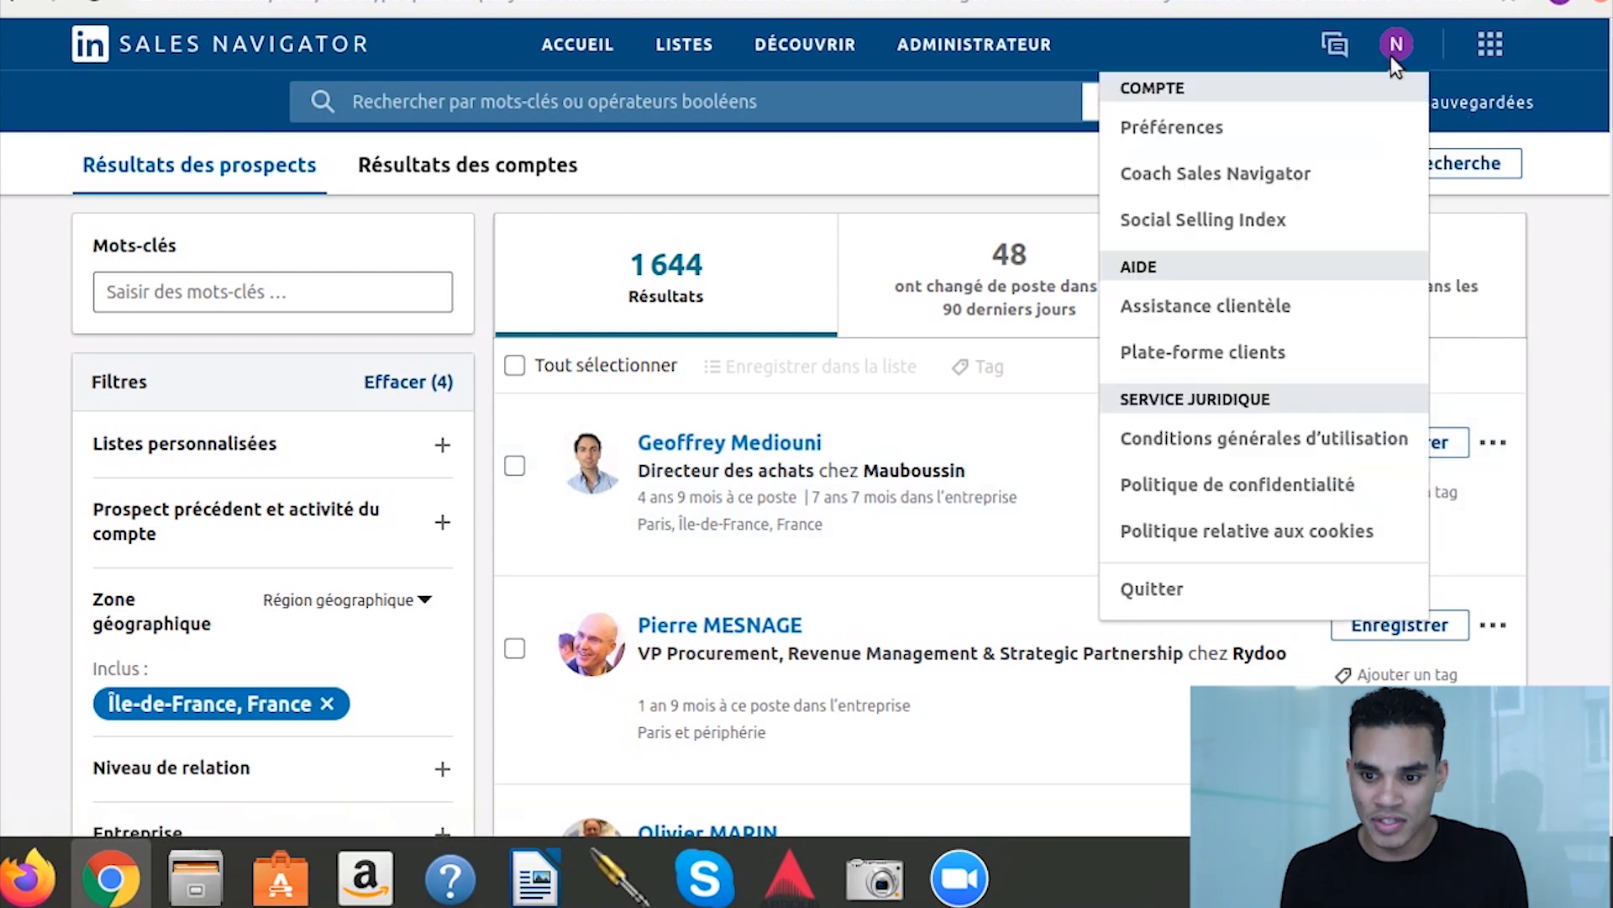
pyautogui.click(1189, 130)
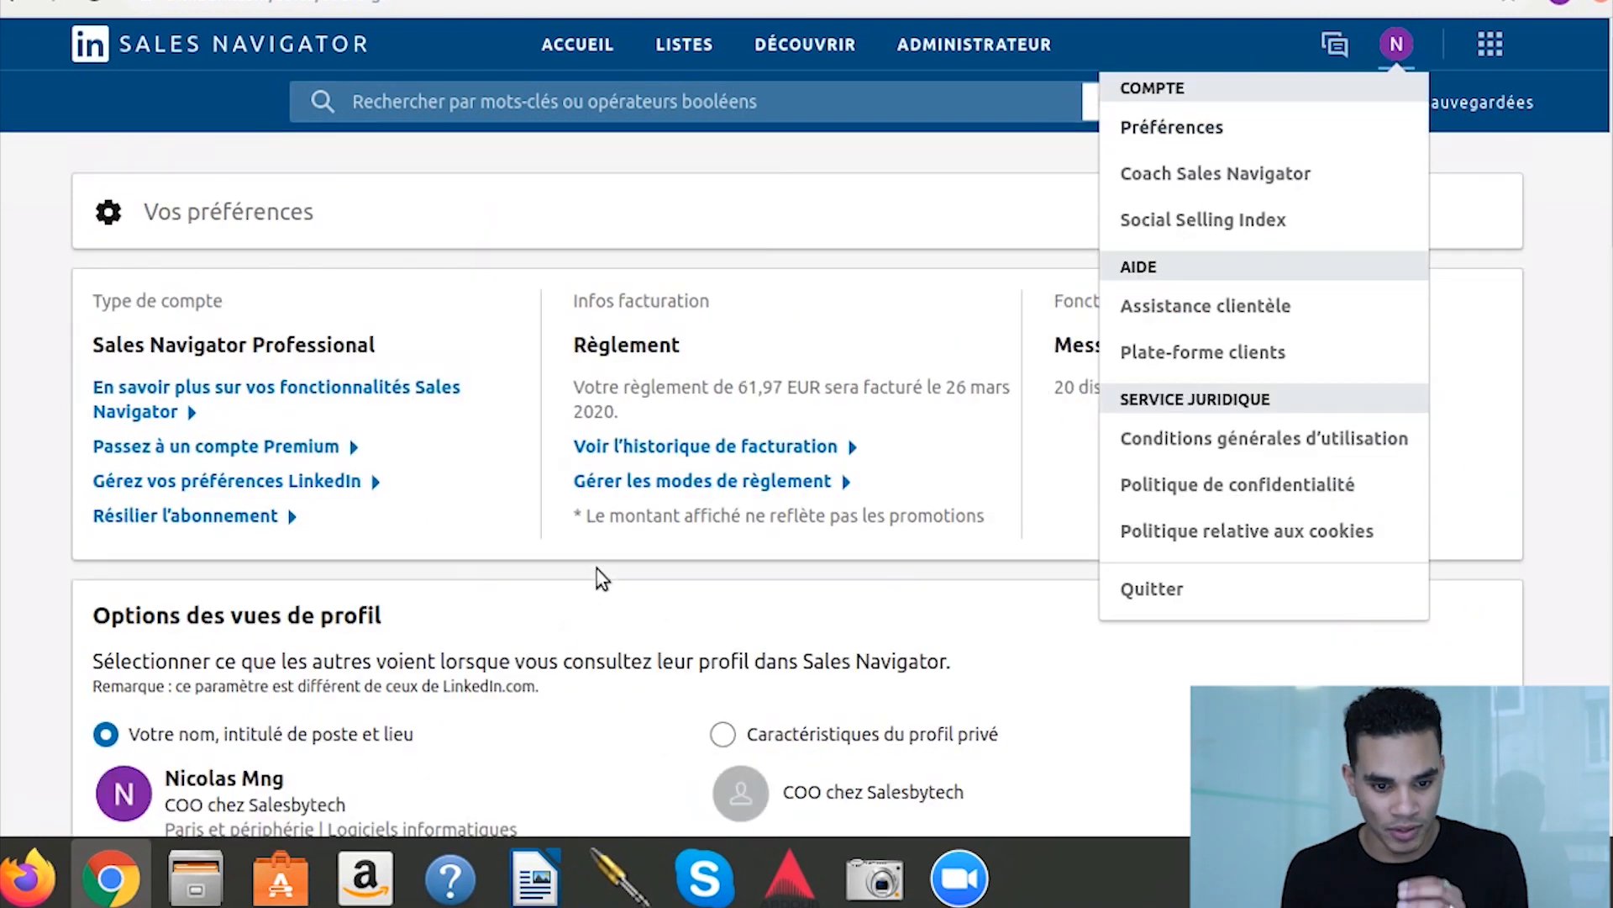
pyautogui.click(242, 516)
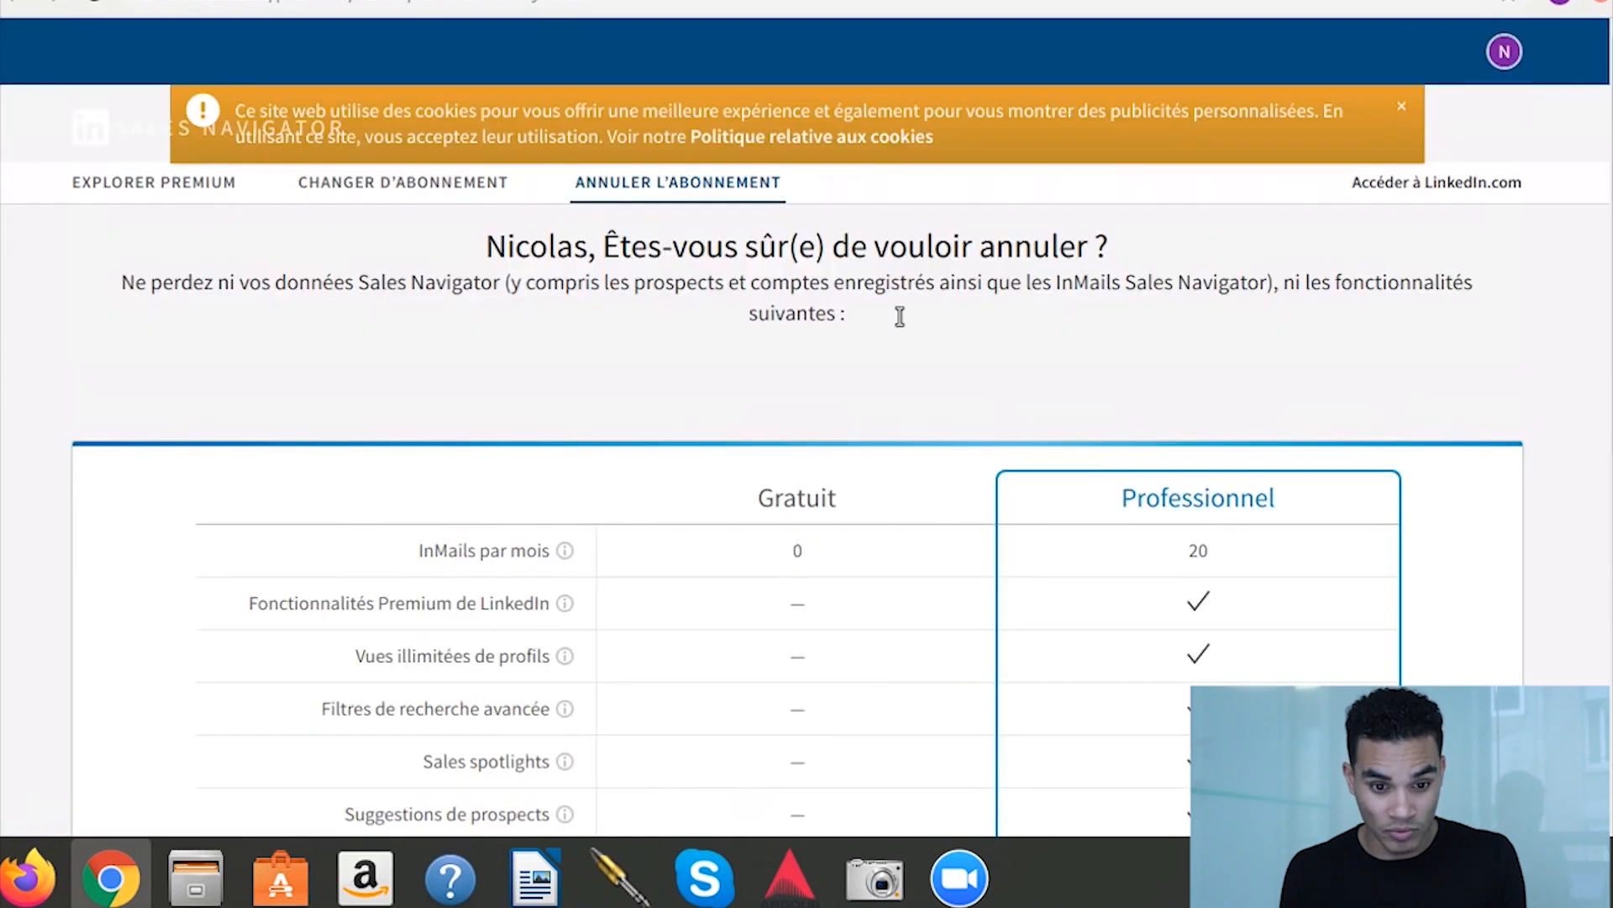
# Give "Je n'avais pas l'intention de me faire facturer après l'essai gratuit" as the reason, confirm the cancellation and finish
pyautogui.scroll(-8, 720, 310)
pyautogui.click(836, 400)
pyautogui.scroll(-8, 554, 486)
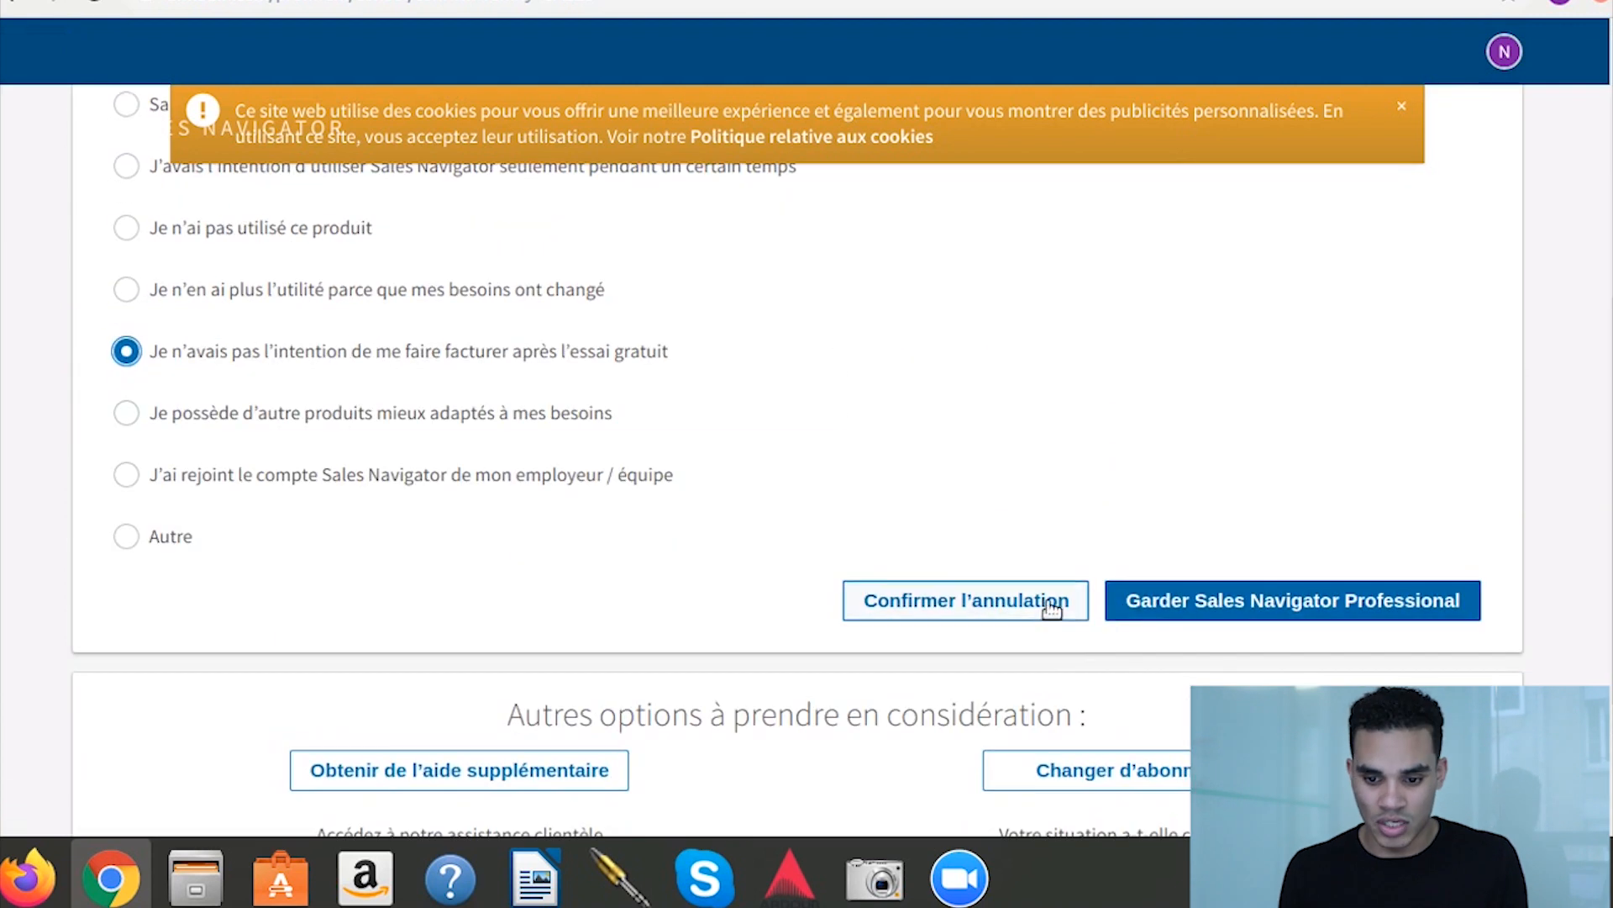
pyautogui.click(1020, 599)
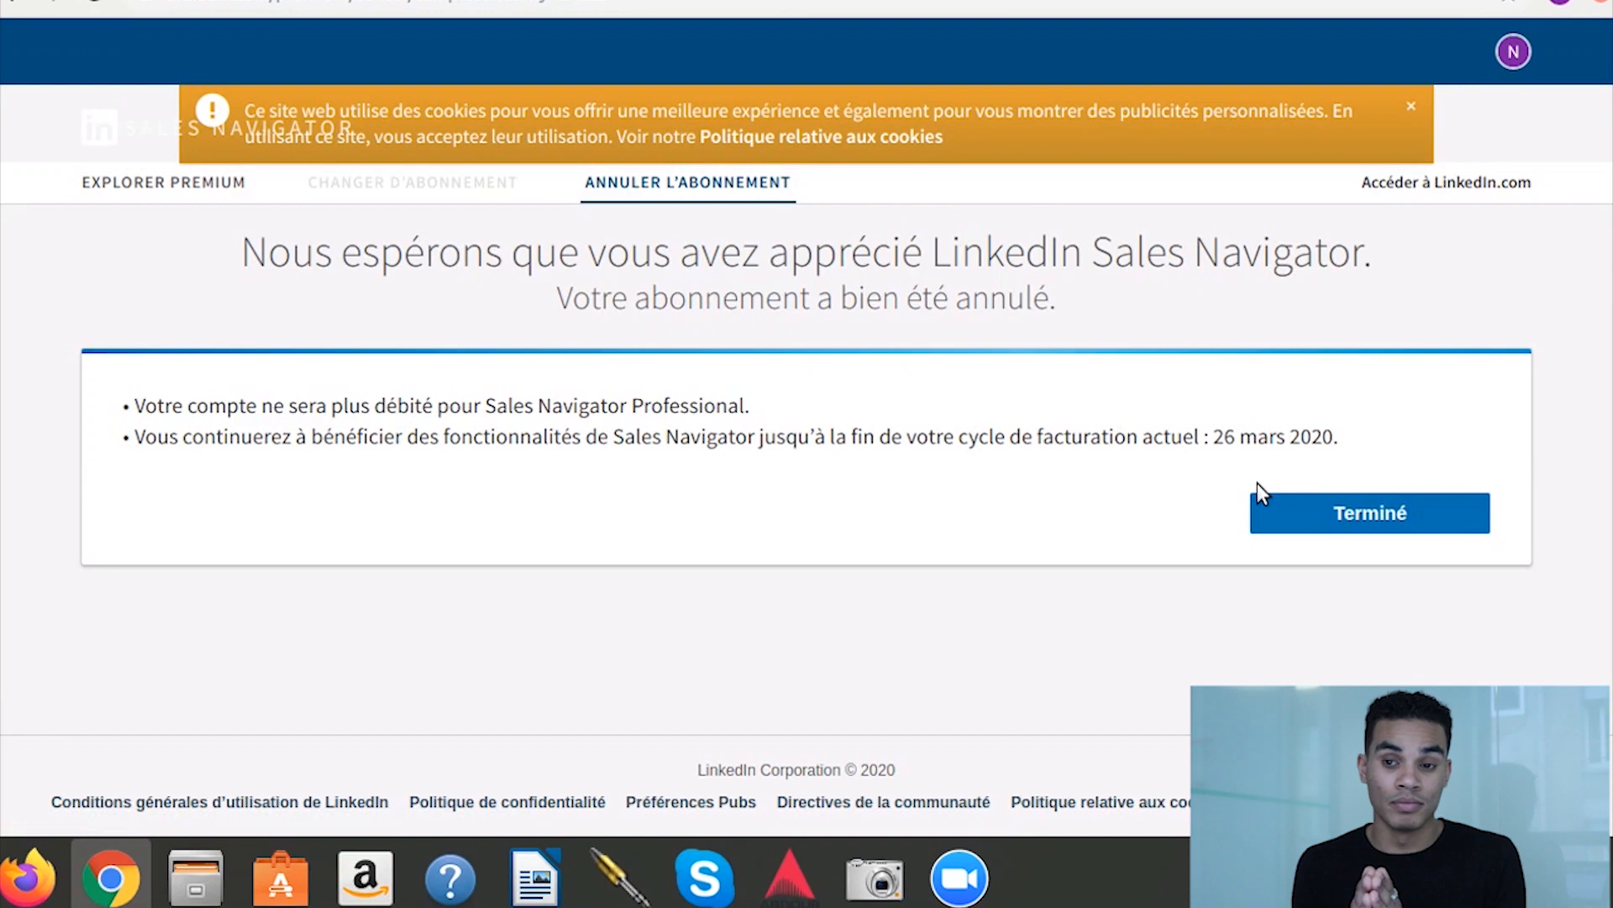
pyautogui.click(1294, 523)
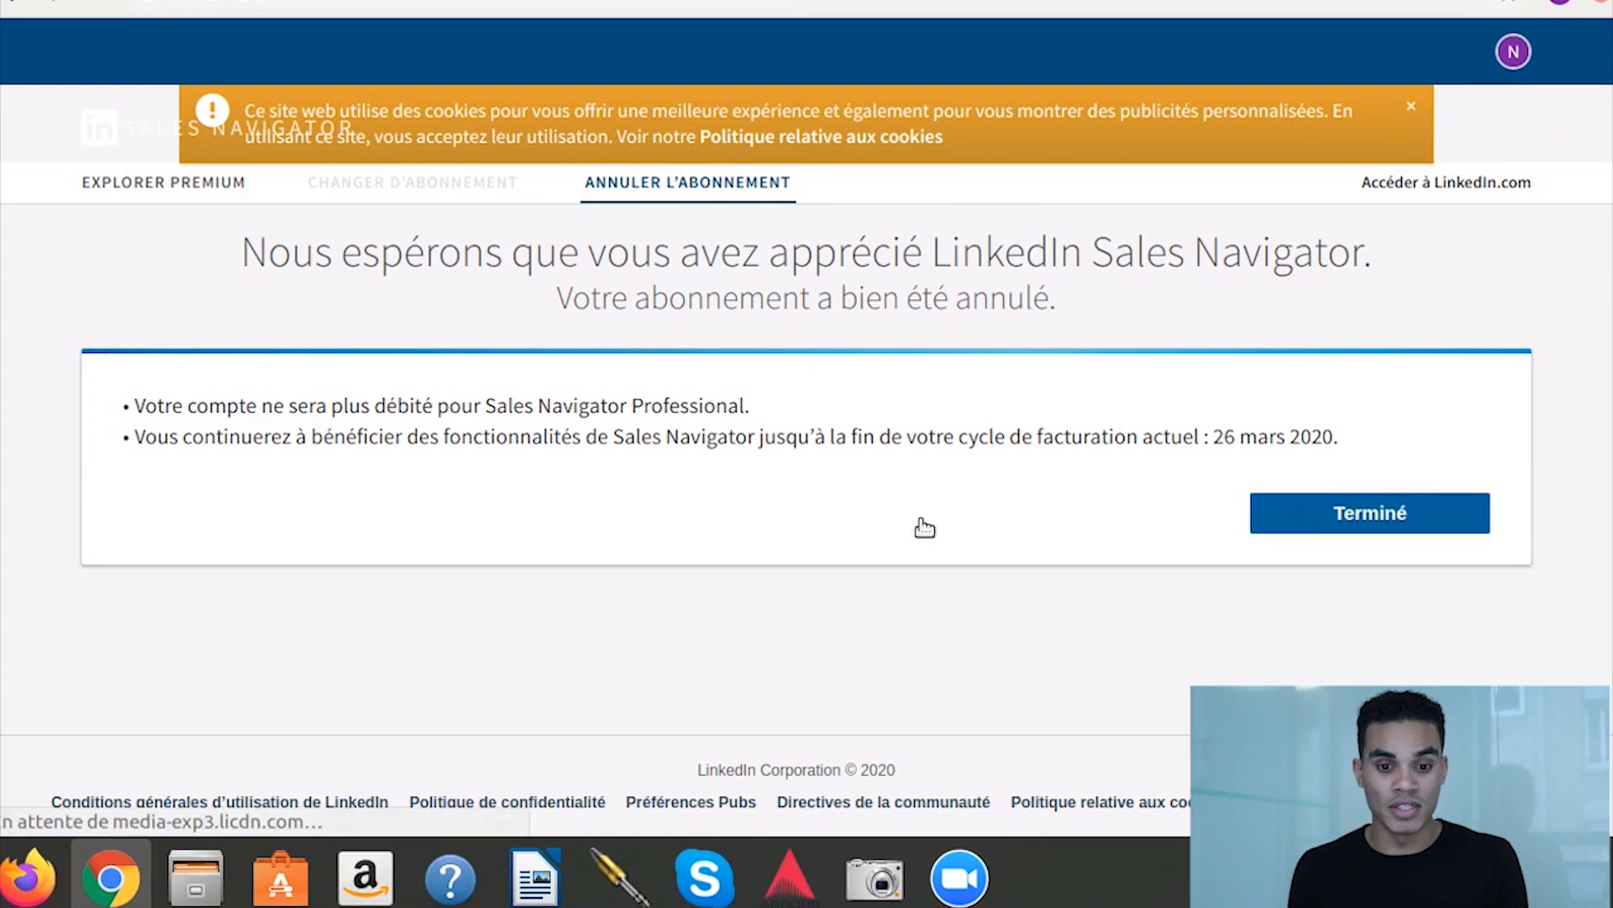